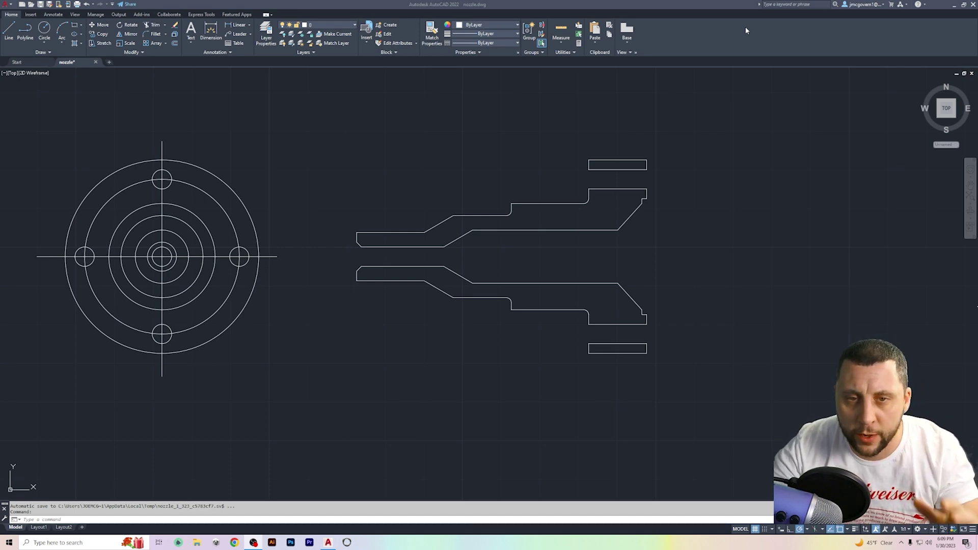
Switch to the SE isometric view and centre the L-shaped outline on screen
click(687, 127)
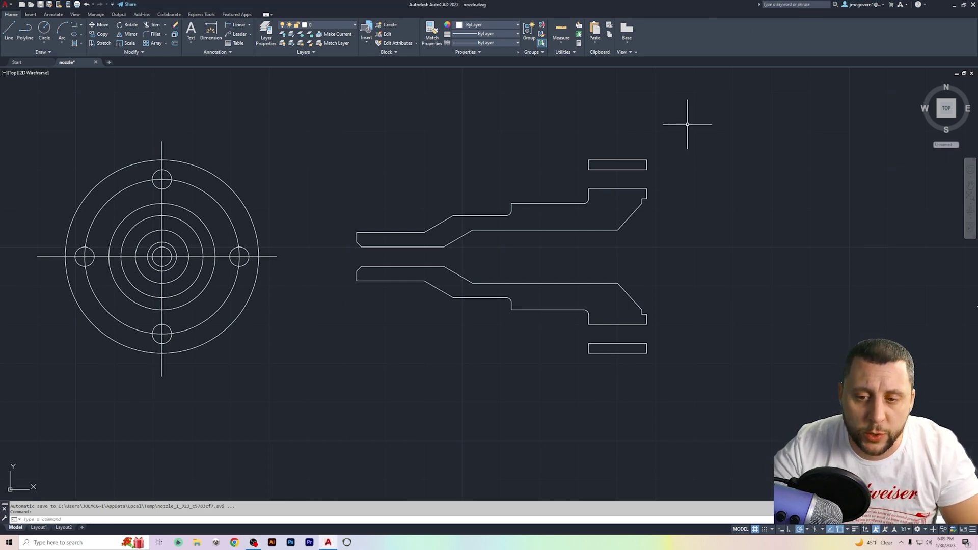
click(955, 119)
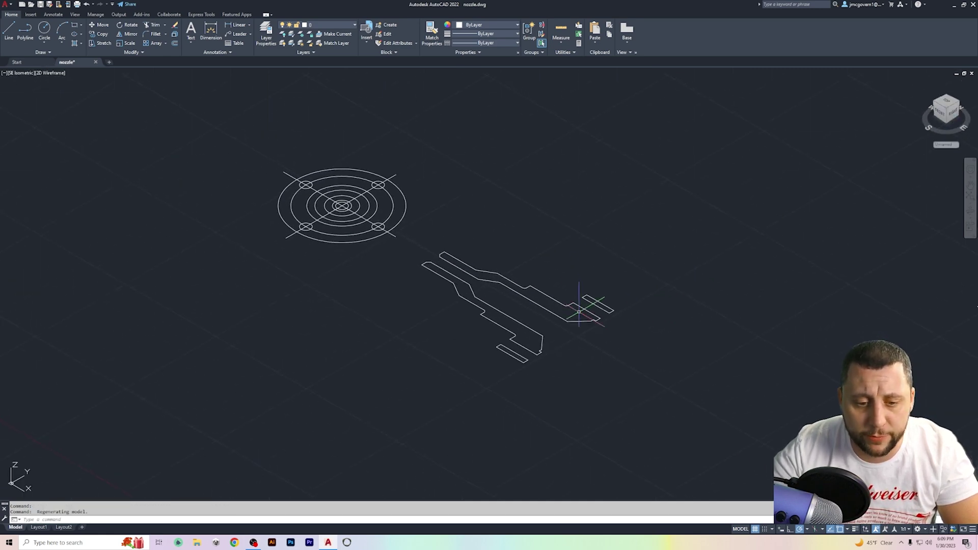
scroll(591, 308, up, 6)
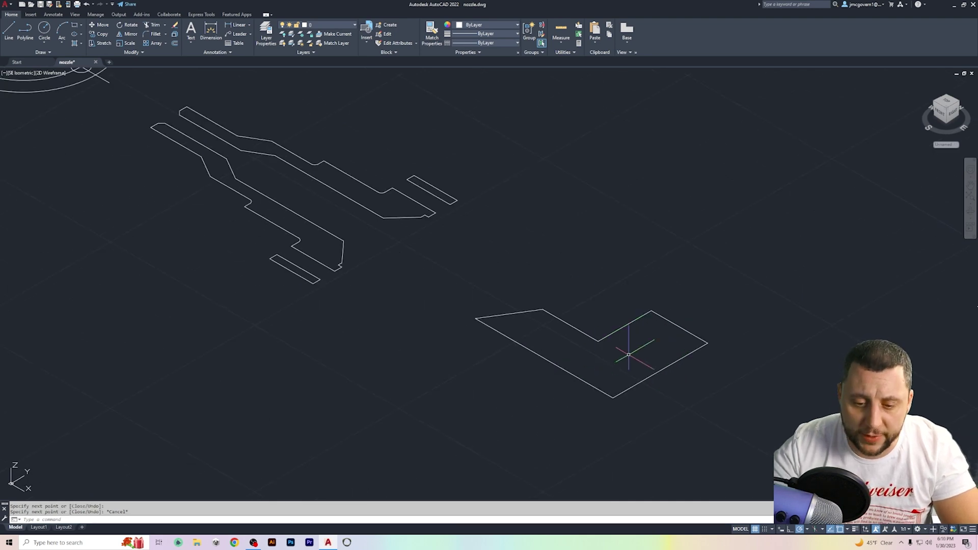
middle_drag(622, 371, 501, 374)
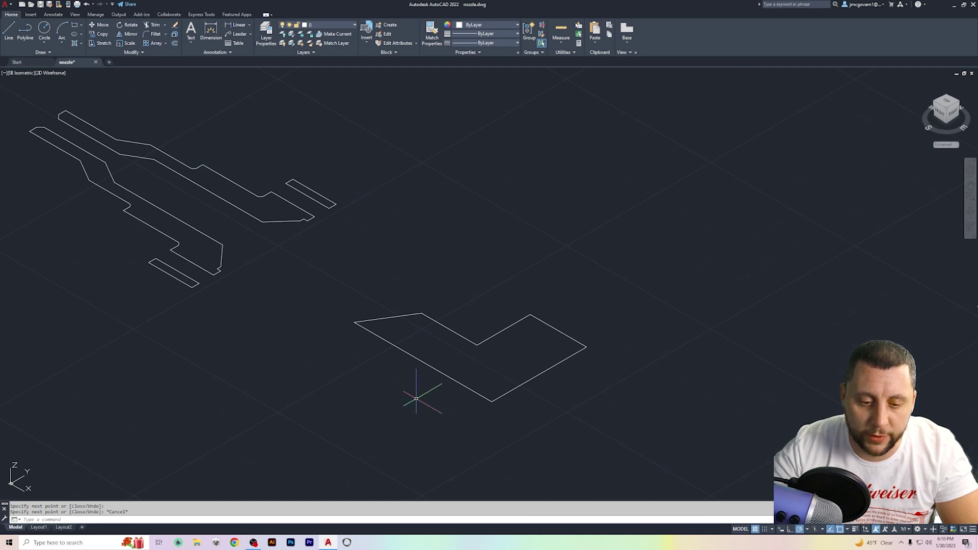
Window-select the L-shaped outline's six lines and JOIN them into one polyline
click(312, 252)
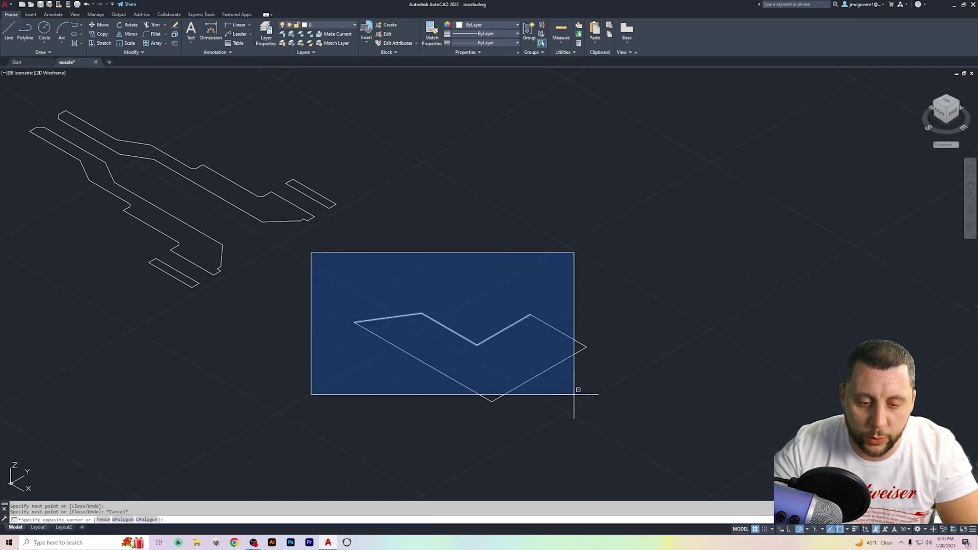
click(626, 416)
text(joi)
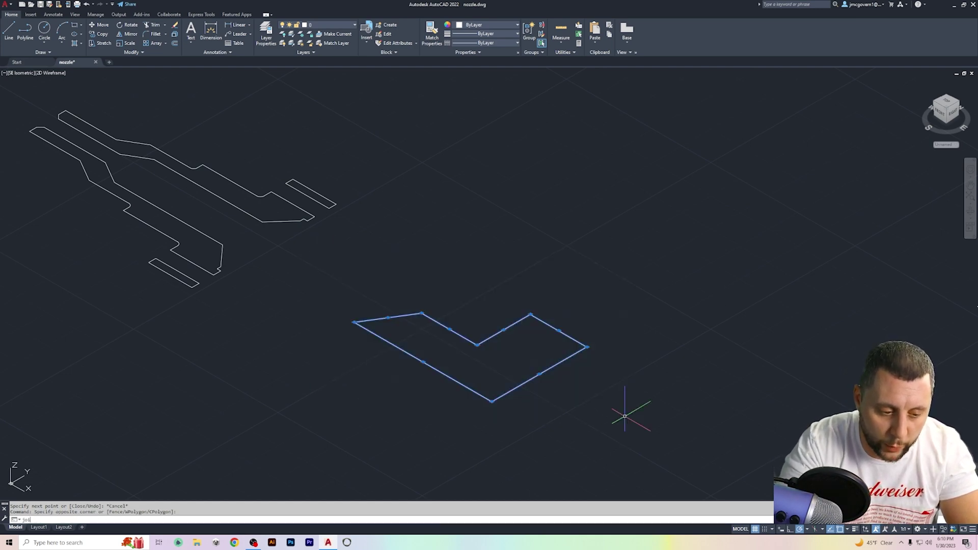
text(n)
key(Return)
click(541, 389)
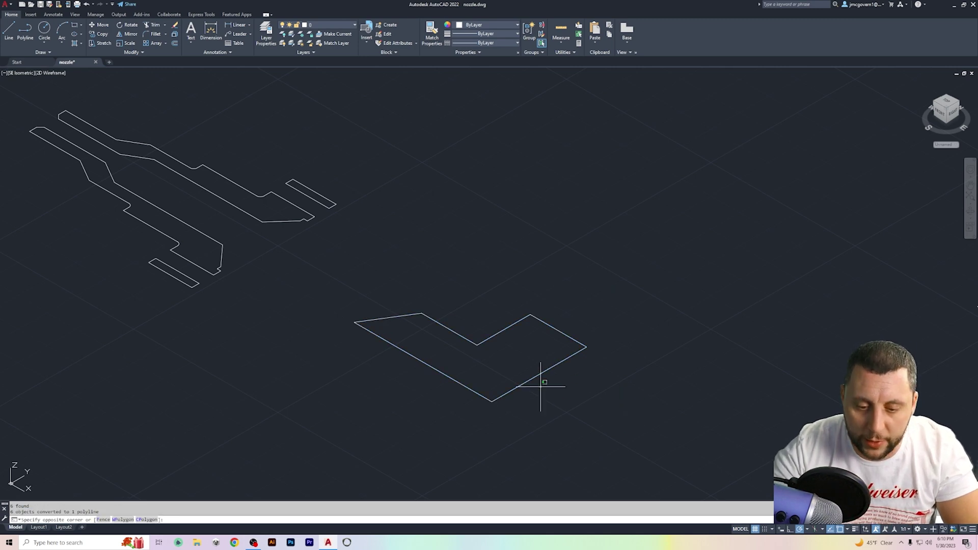
key(Escape)
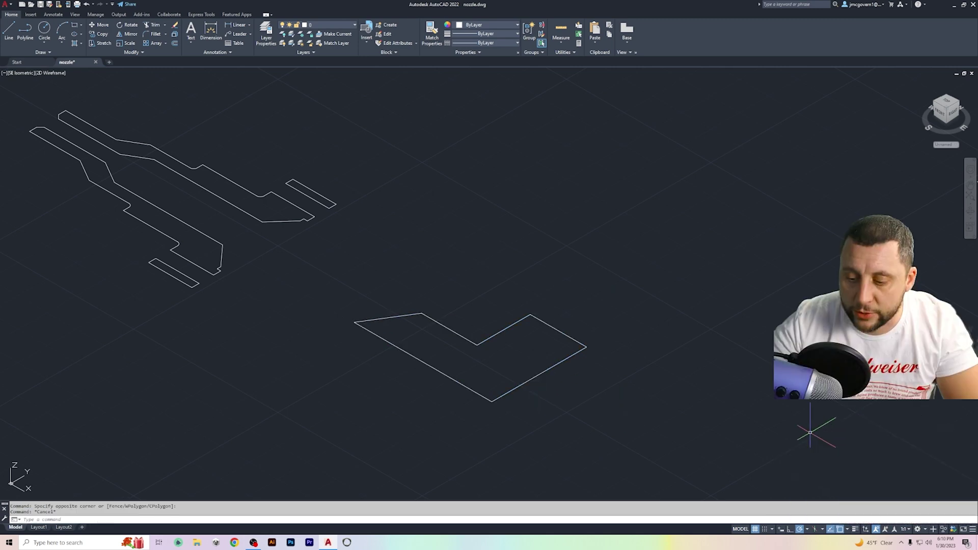
In the 3D Basics workspace, revolve the L-shaped polyline a full 360° about a two-point axis
click(920, 530)
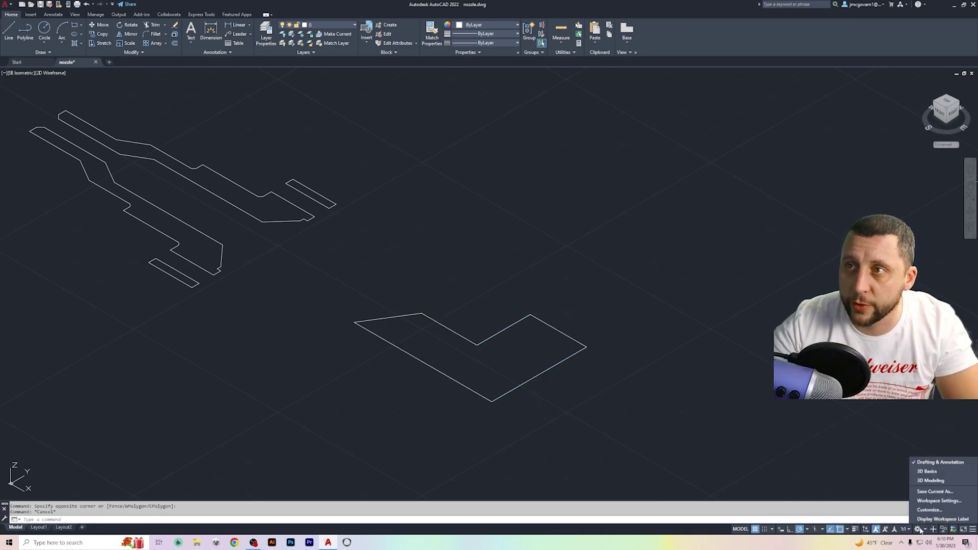
click(927, 472)
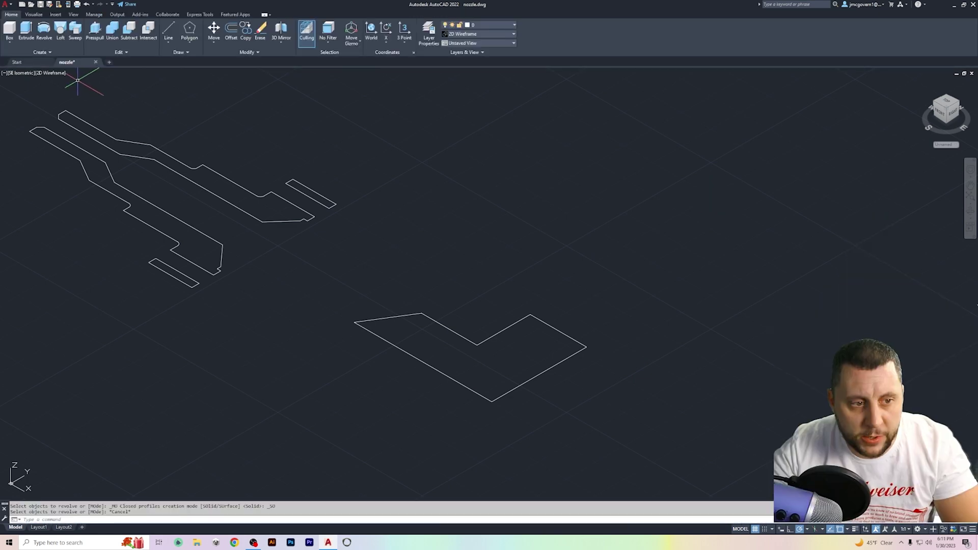
click(44, 31)
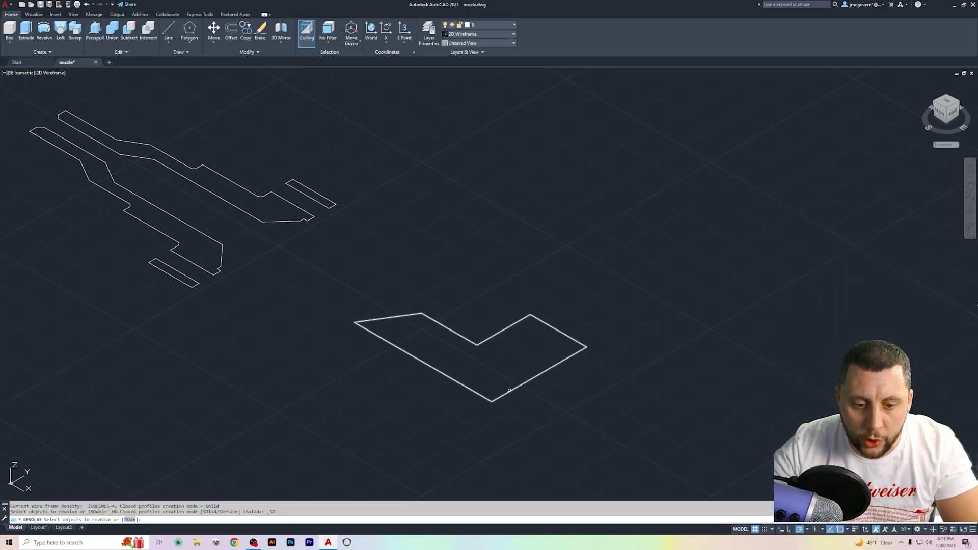
click(477, 345)
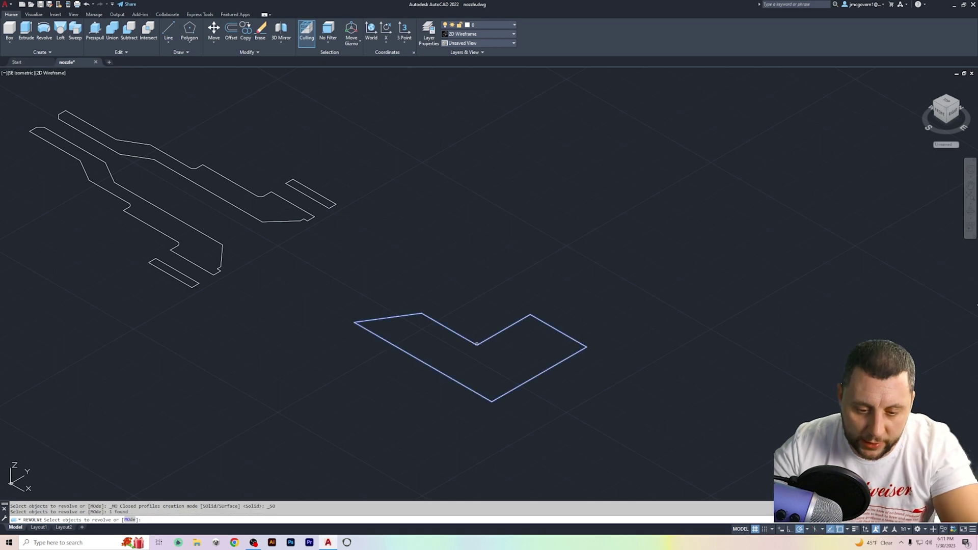
key(Return)
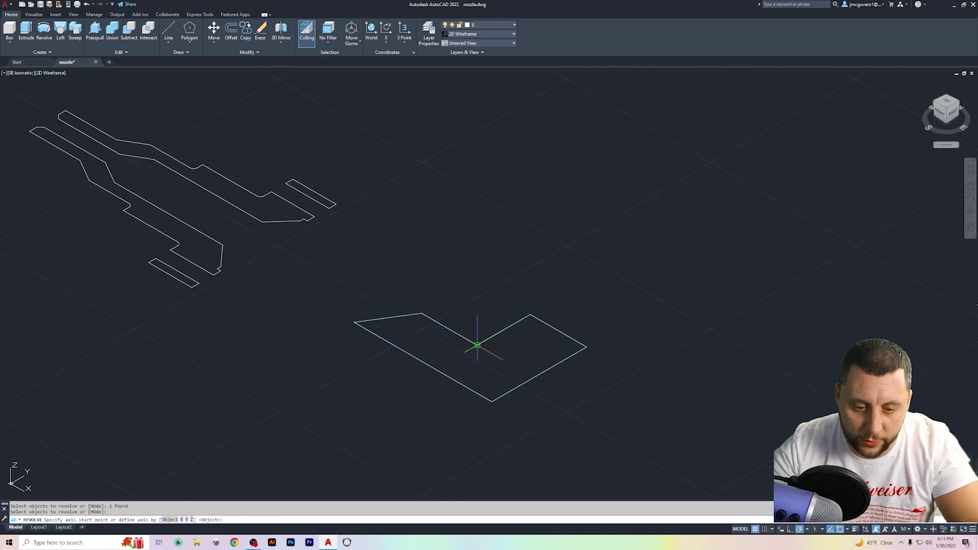
click(354, 322)
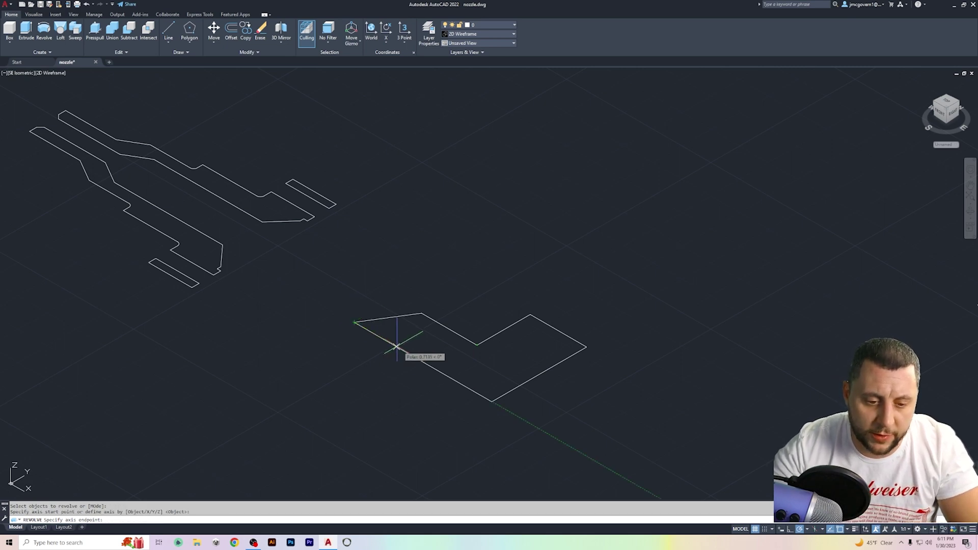
click(490, 402)
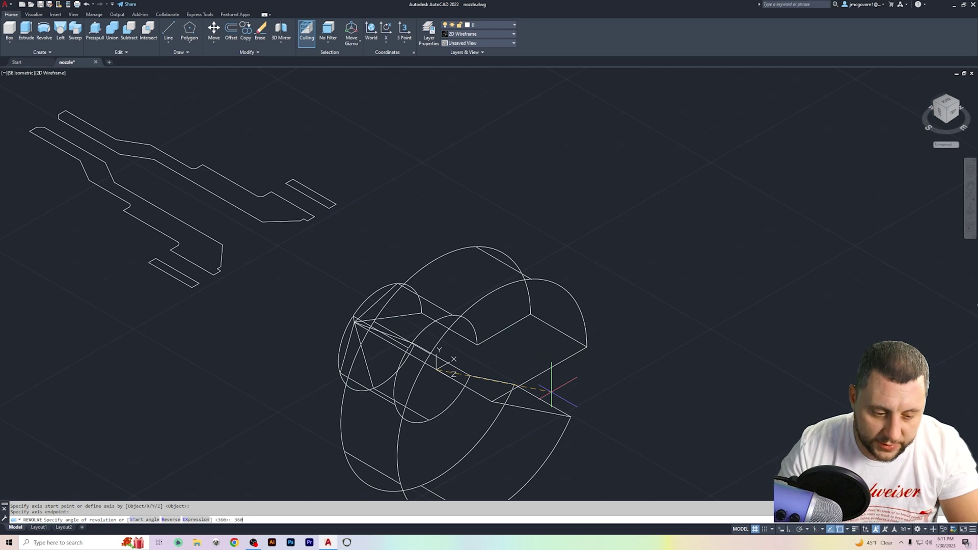
key(Return)
click(51, 73)
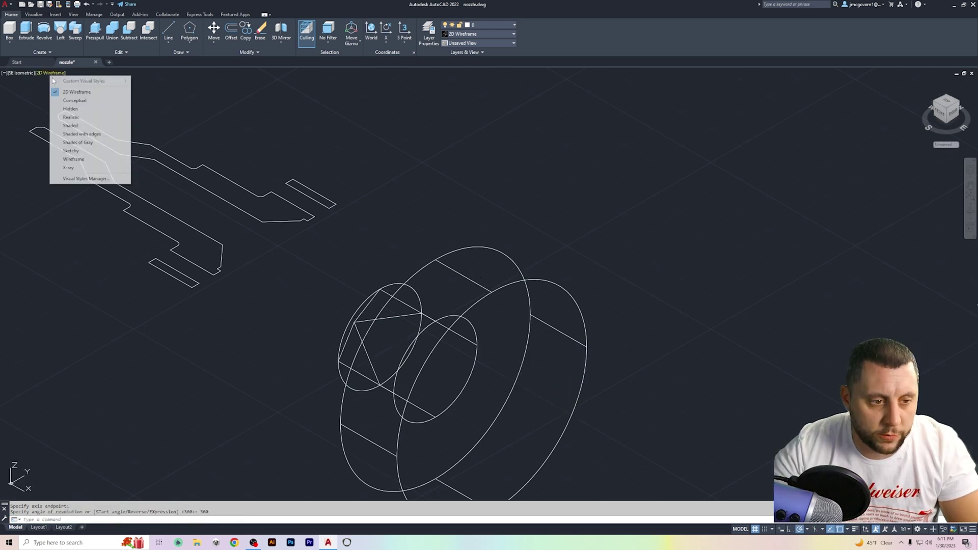
Apply Conceptual shading, orbit toward a front view and select the revolved solid
click(74, 101)
mouse_move(312, 218)
shift+middle_down()
mouse_move(453, 382)
mouse_move(526, 356)
mouse_move(550, 378)
mouse_move(441, 410)
mouse_move(484, 327)
shift+middle_up()
click(408, 361)
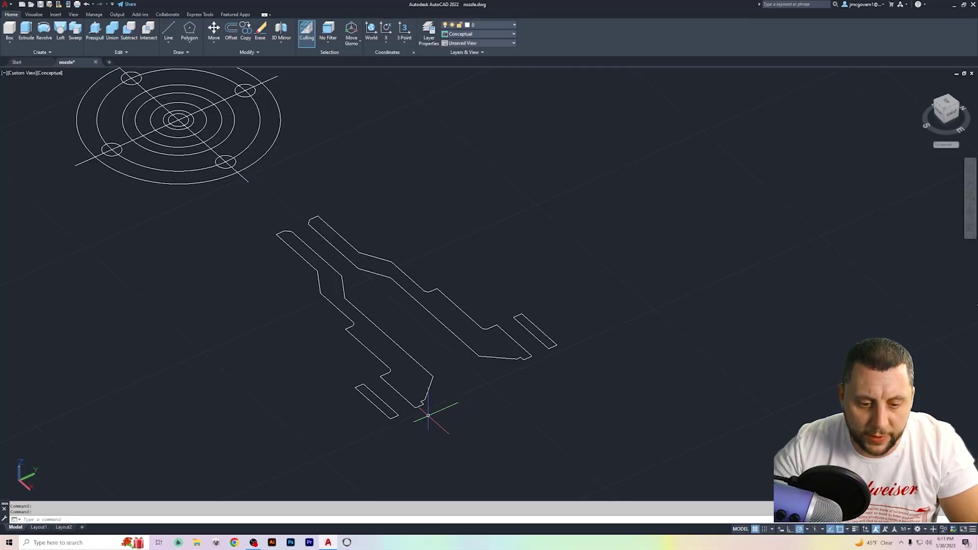
Inspect the nozzle profile by selecting its outer and inner lines, then clear the selection
scroll(426, 408, up, 3)
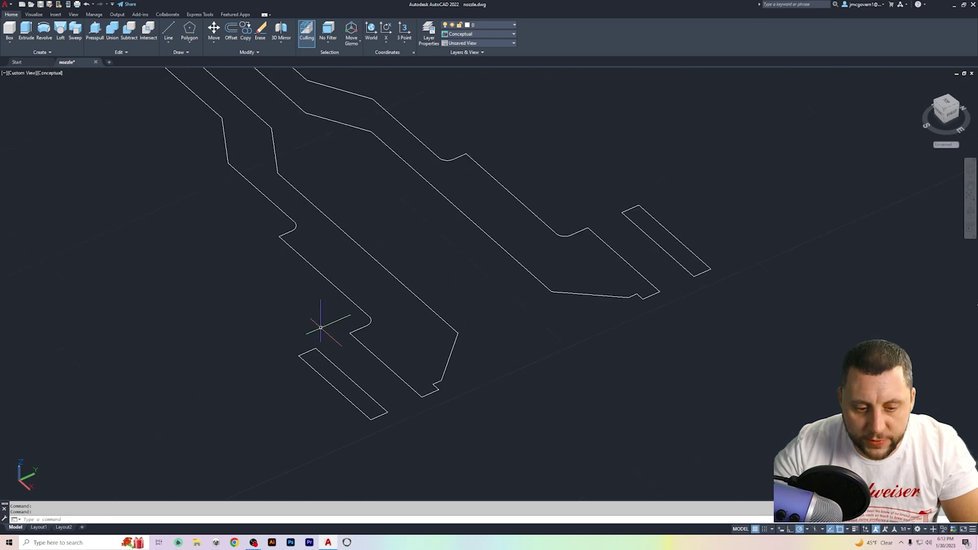
scroll(357, 377, down, 2)
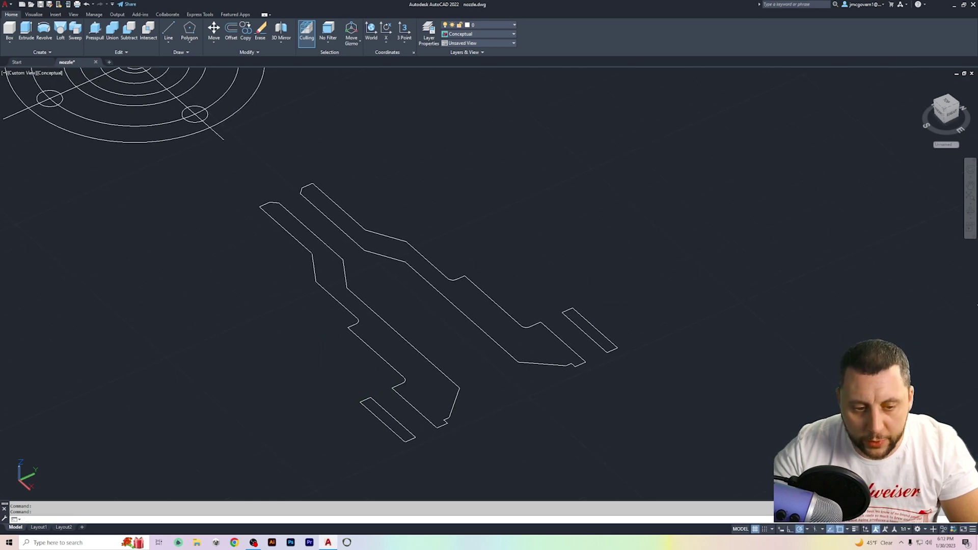
click(233, 170)
click(673, 461)
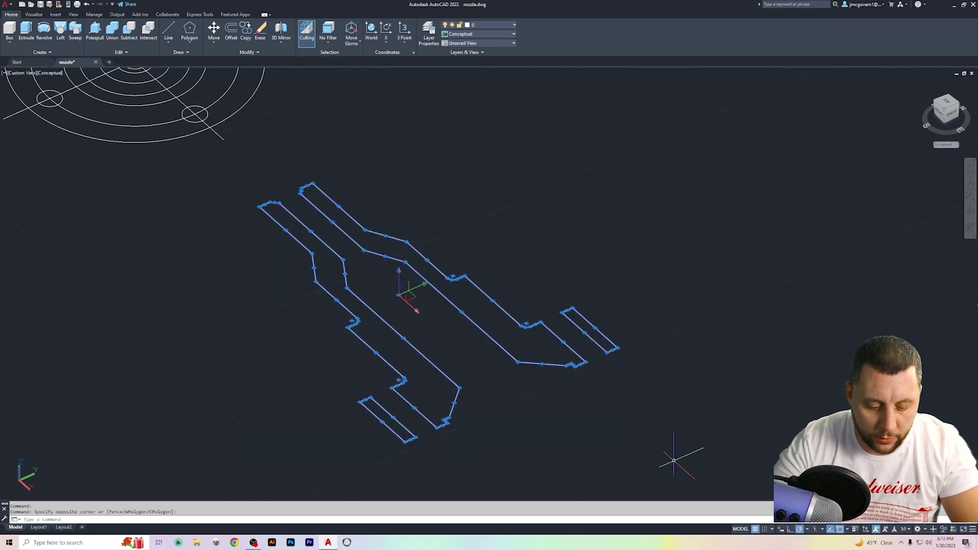
key(Escape)
click(448, 350)
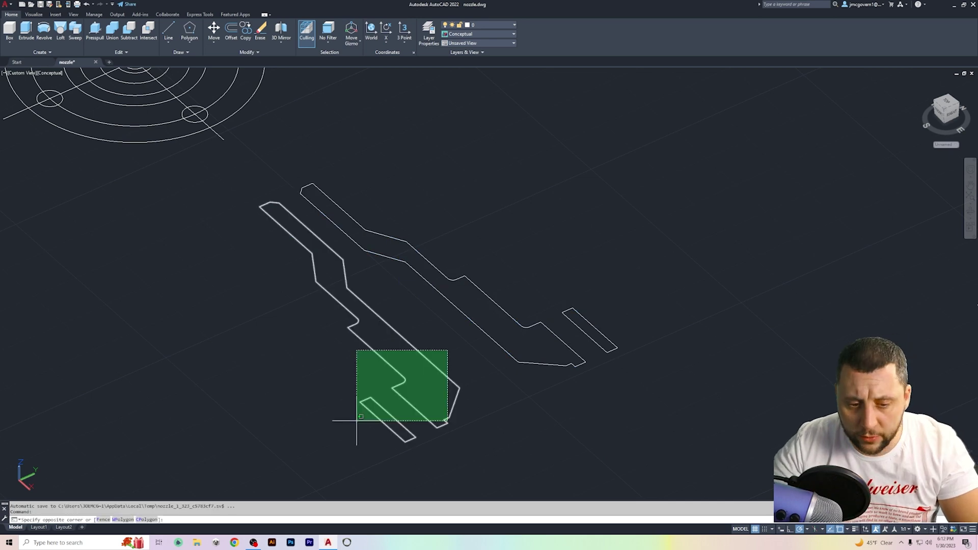
click(357, 421)
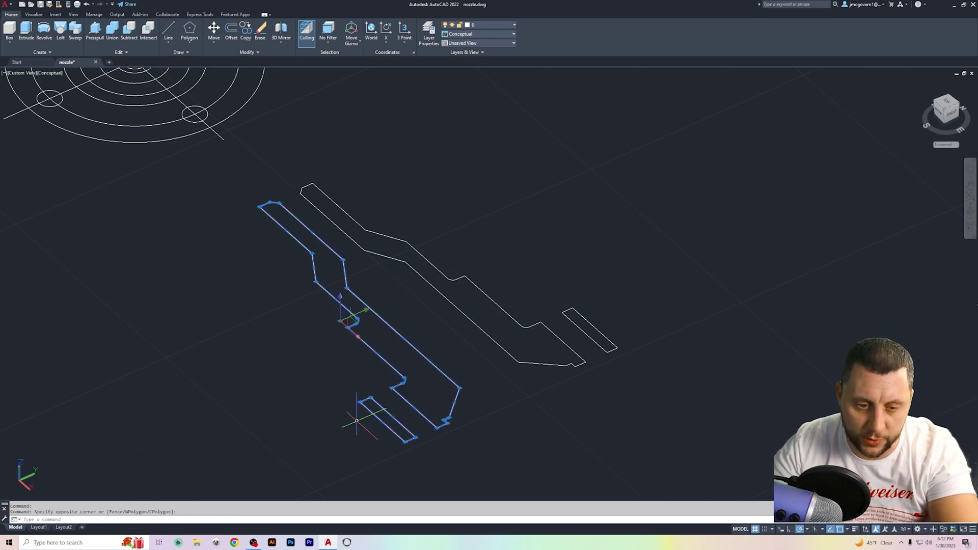
key(Escape)
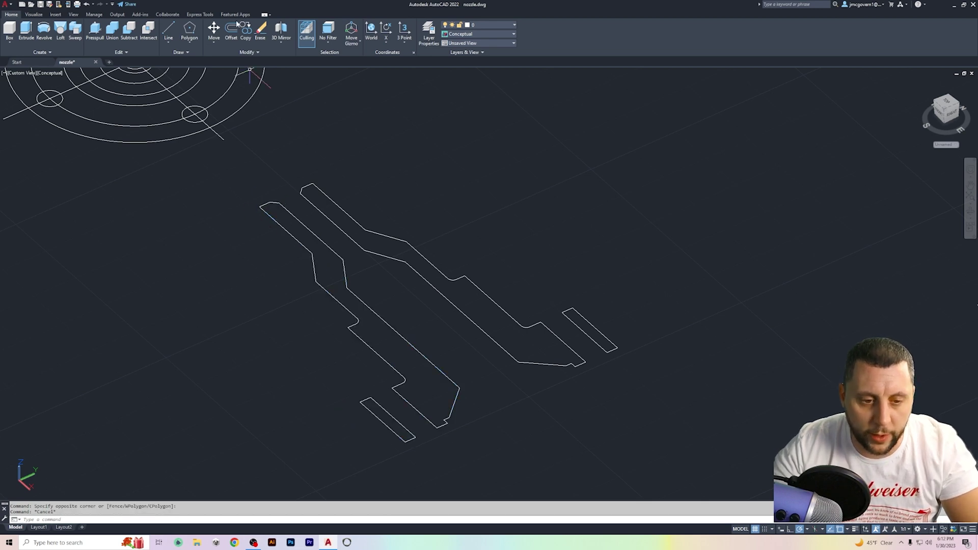
Draw a short line closing the top opening of the inner profile
click(168, 29)
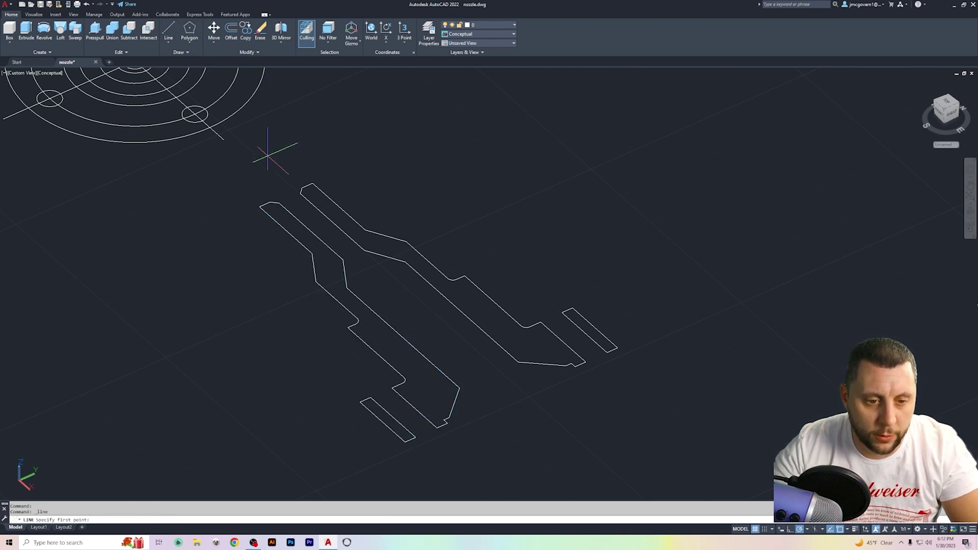
scroll(269, 153, up, 3)
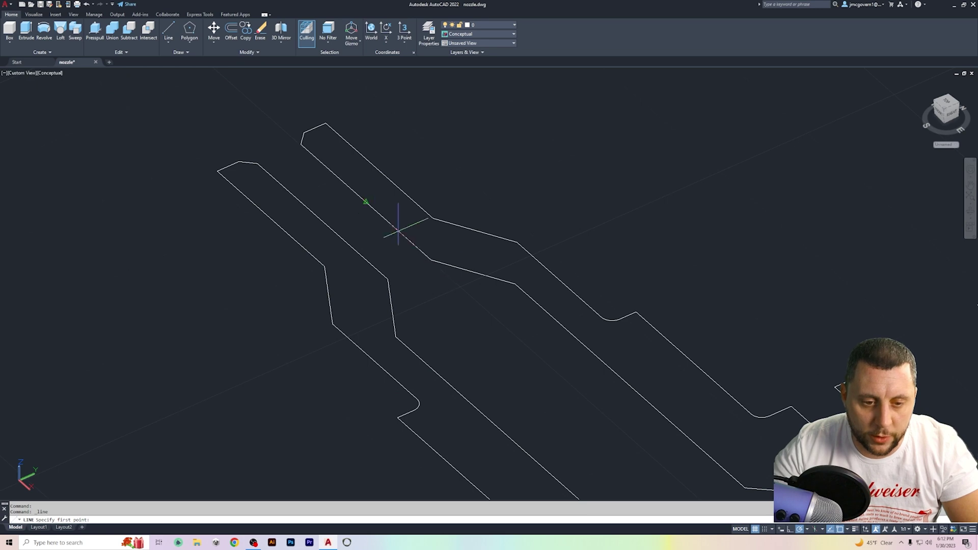
click(258, 162)
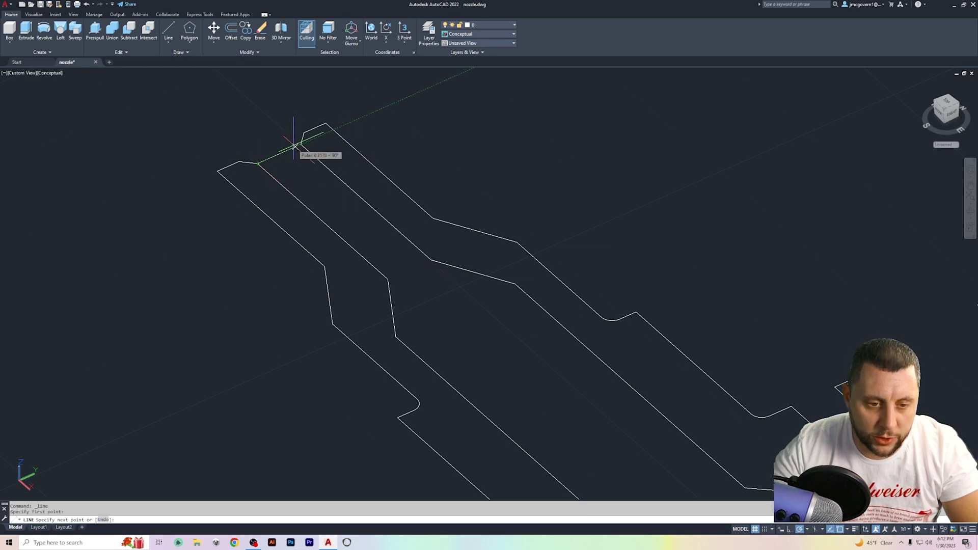
click(300, 144)
key(Escape)
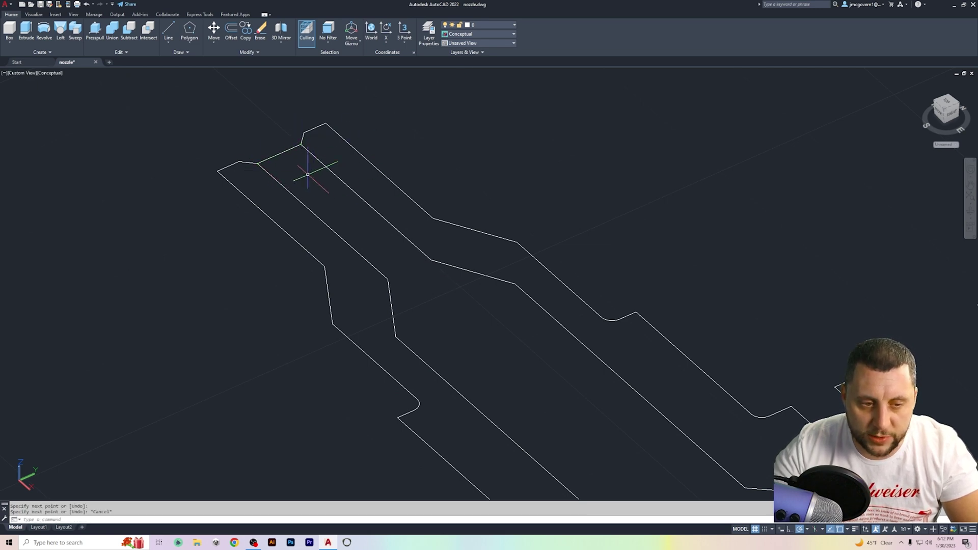
Draw the axis line from the profile's top midpoint down the middle of the nozzle
click(168, 30)
click(279, 153)
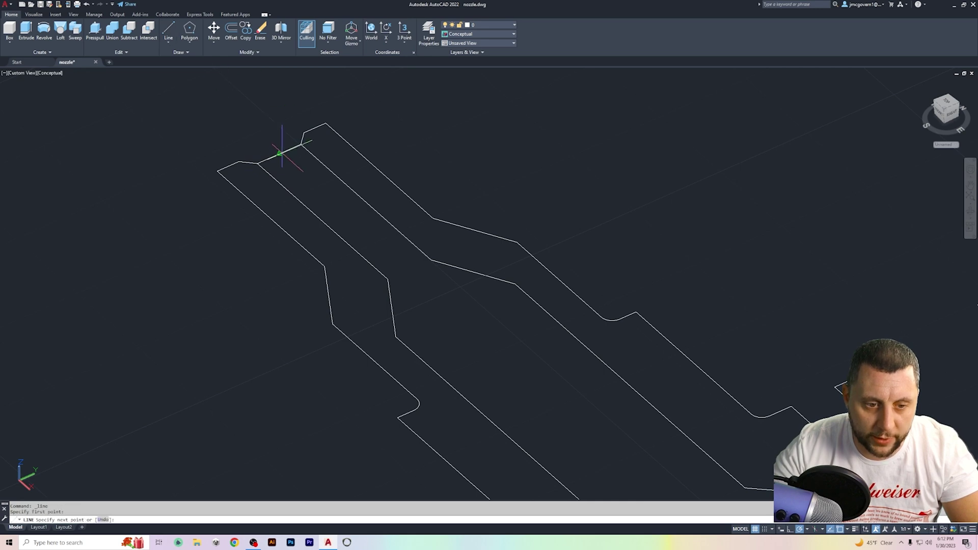
scroll(279, 153, down, 5)
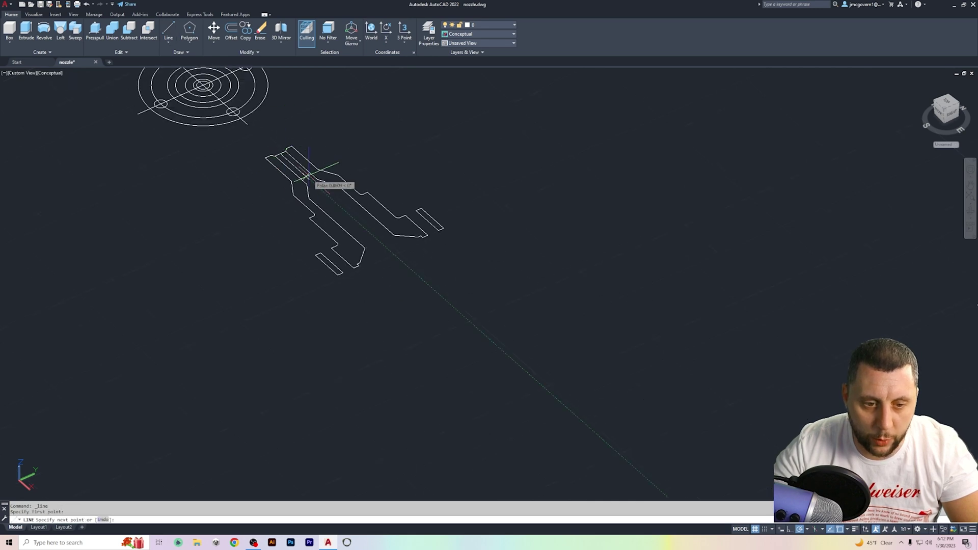
click(393, 254)
key(Escape)
Delete the short segment across the profile's top end
scroll(284, 156, up, 5)
click(284, 163)
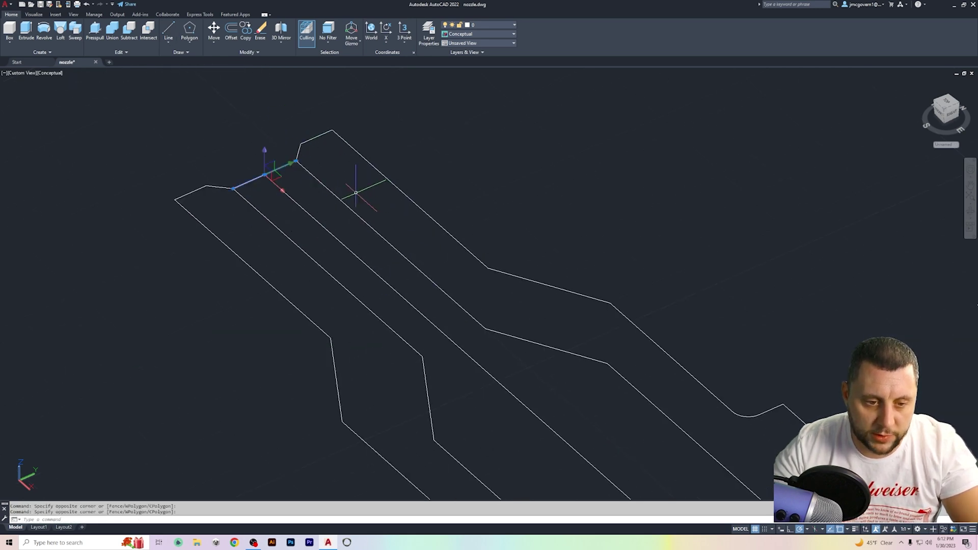
key(Delete)
scroll(356, 193, down, 4)
Erase the left profile and the small shape at the bottom
click(428, 342)
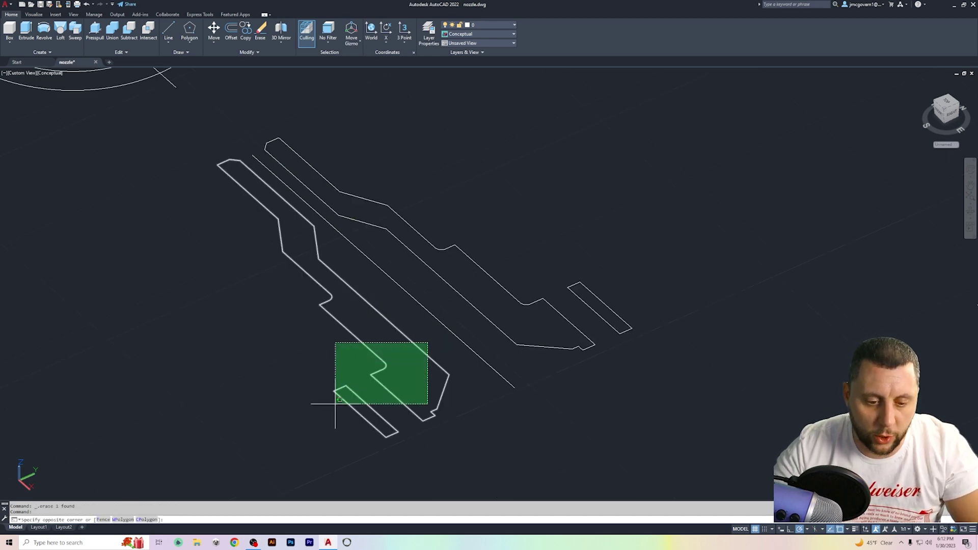
click(327, 412)
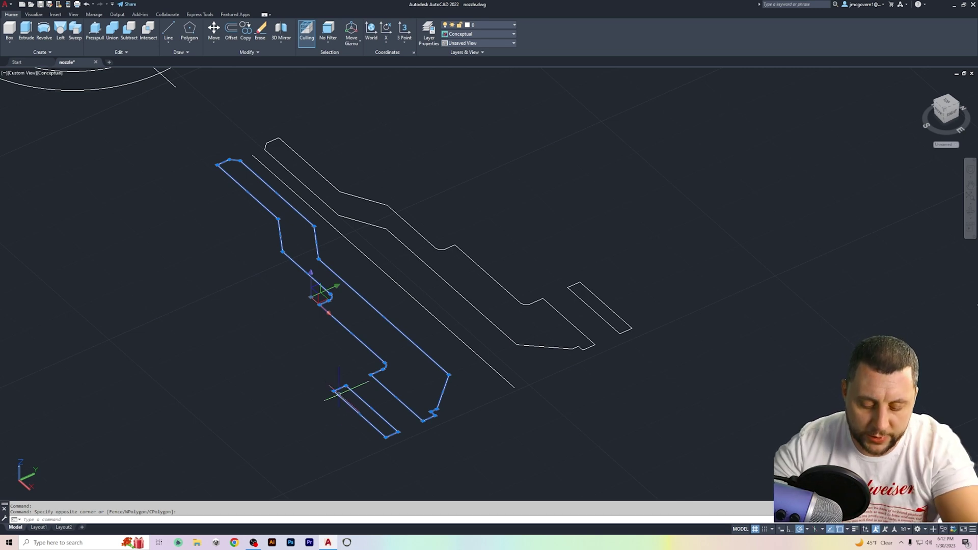
key(Delete)
Trial-revolve the right profile and small rectangle 360° about the centreline
click(637, 261)
click(544, 314)
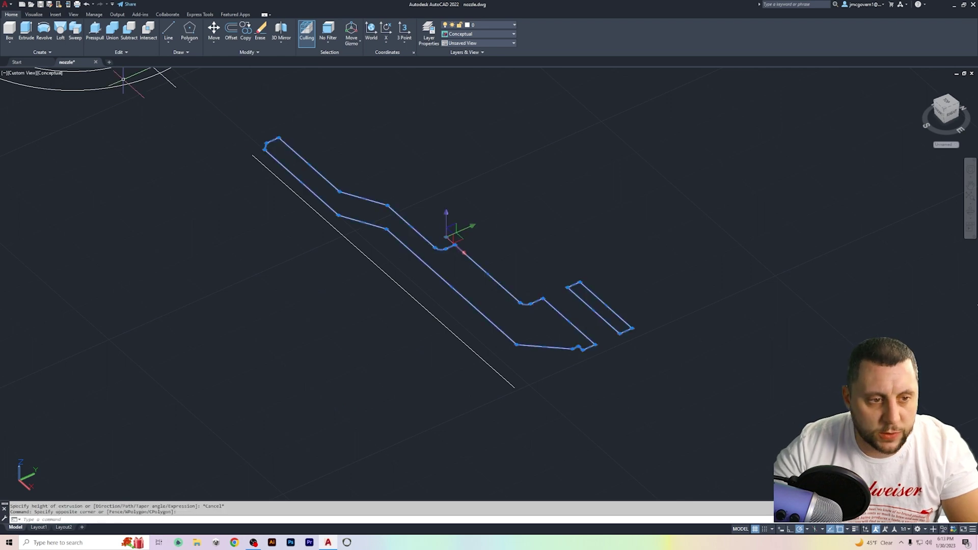
click(44, 31)
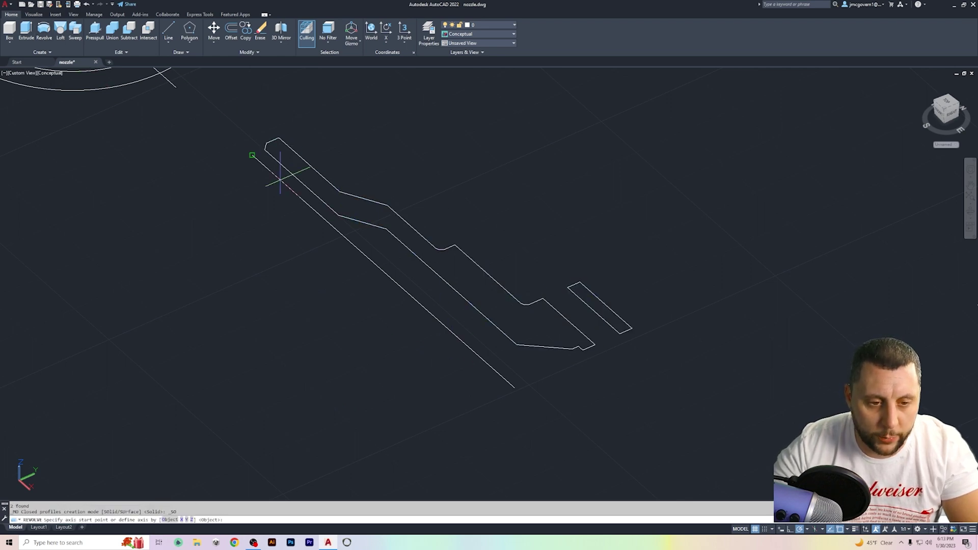
click(253, 156)
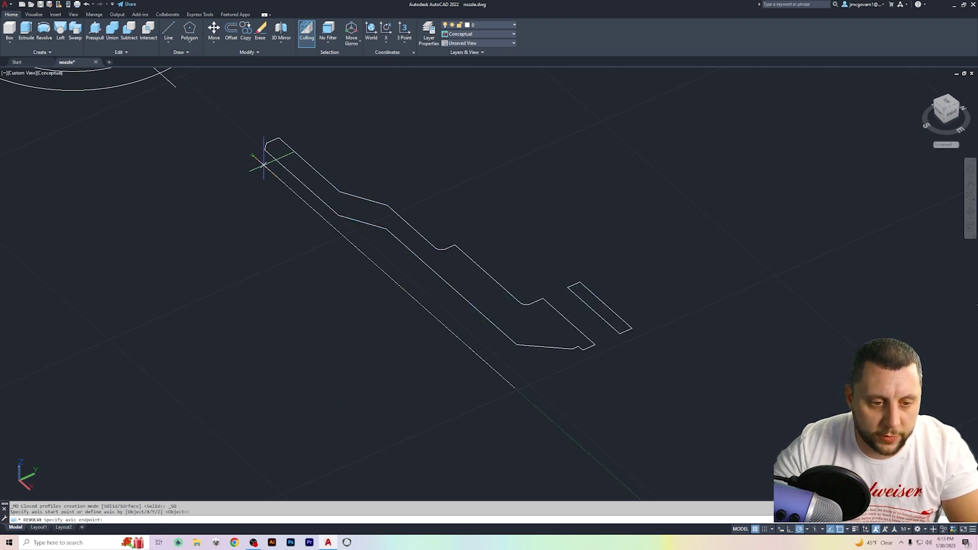
click(518, 391)
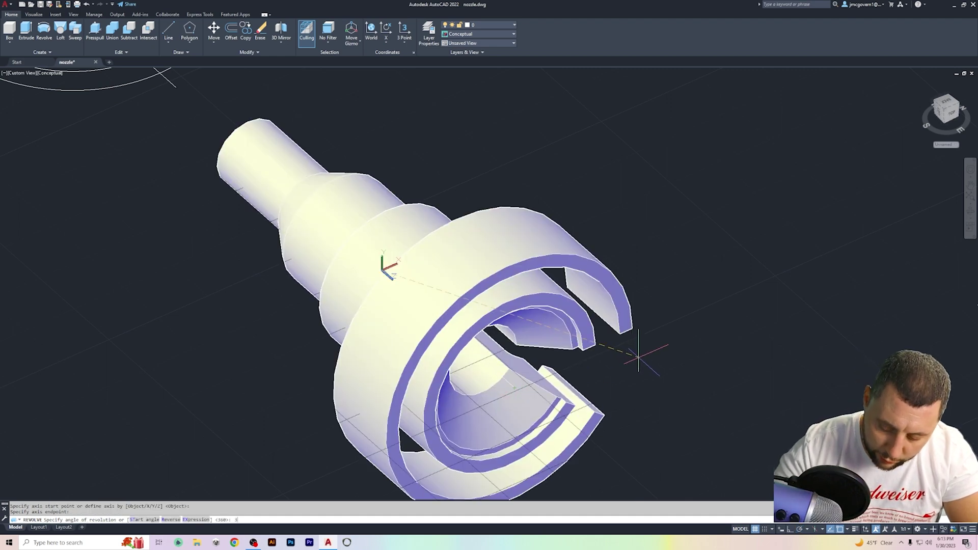
text(360)
key(Return)
Orbit to inspect the trial solid, then undo the revolve to restore the flat profile
scroll(612, 331, down, 3)
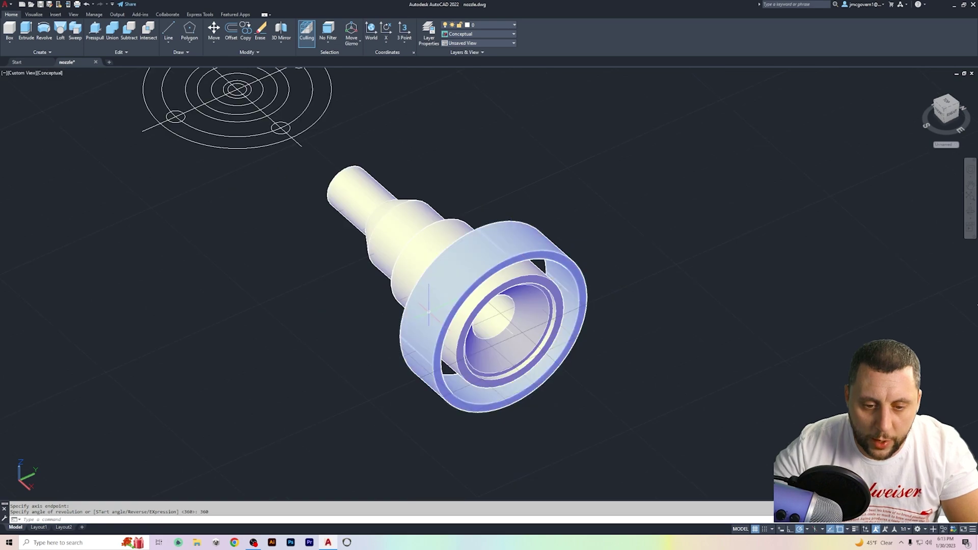
shift+middle_drag(612, 331, 701, 241)
key(ctrl+z)
key(ctrl+z)
key(ctrl+z)
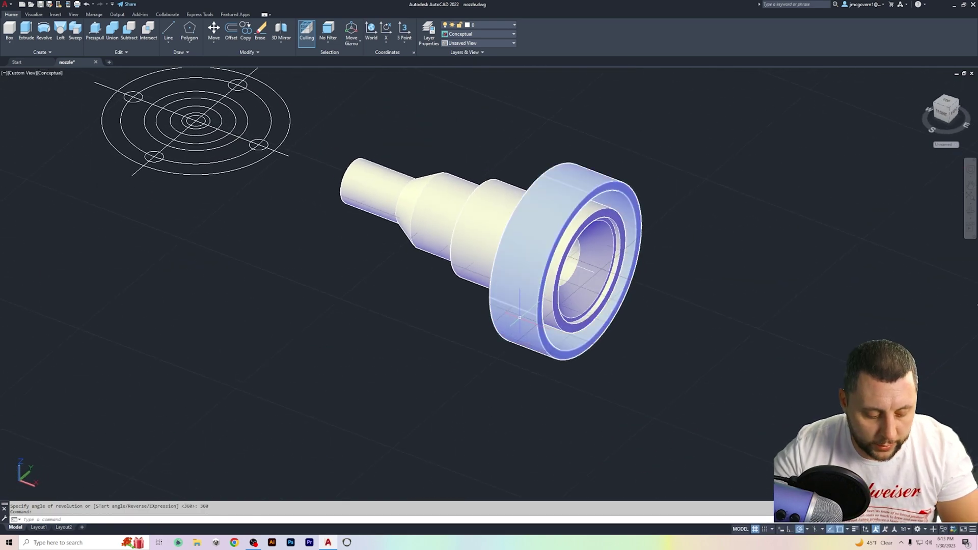
key(ctrl+z)
key(ctrl+z)
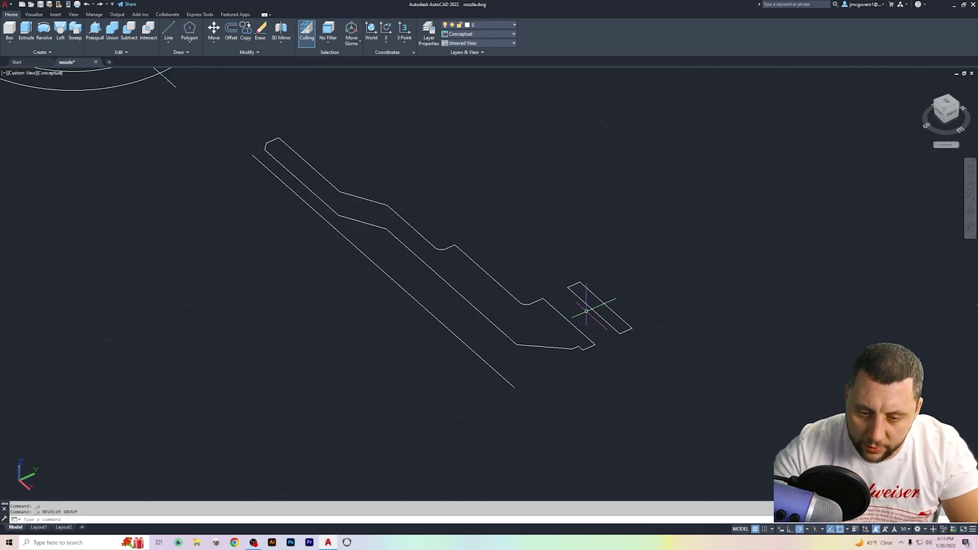
scroll(586, 310, up, 3)
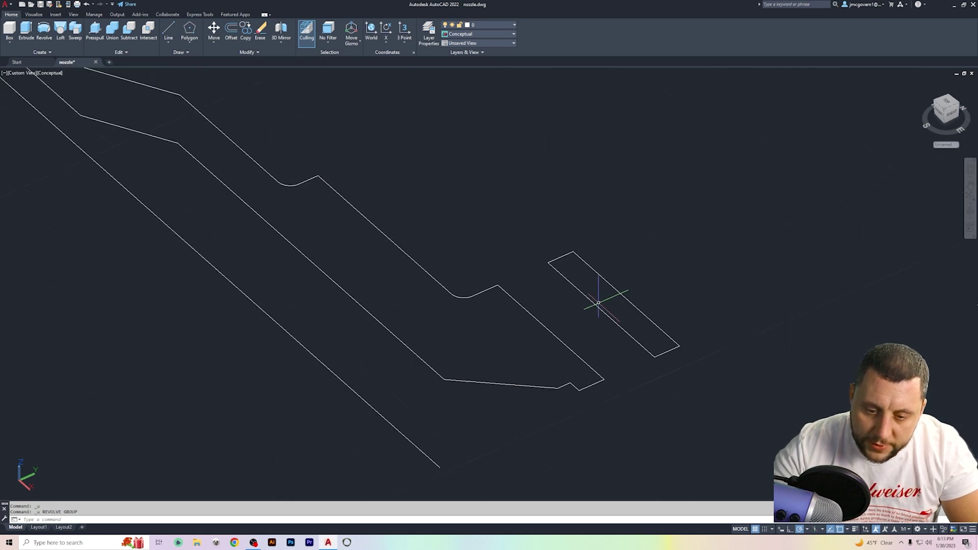
Explode the rectangle and profile, then erase the profile's end segment and the rectangle's short edge
click(598, 303)
click(537, 335)
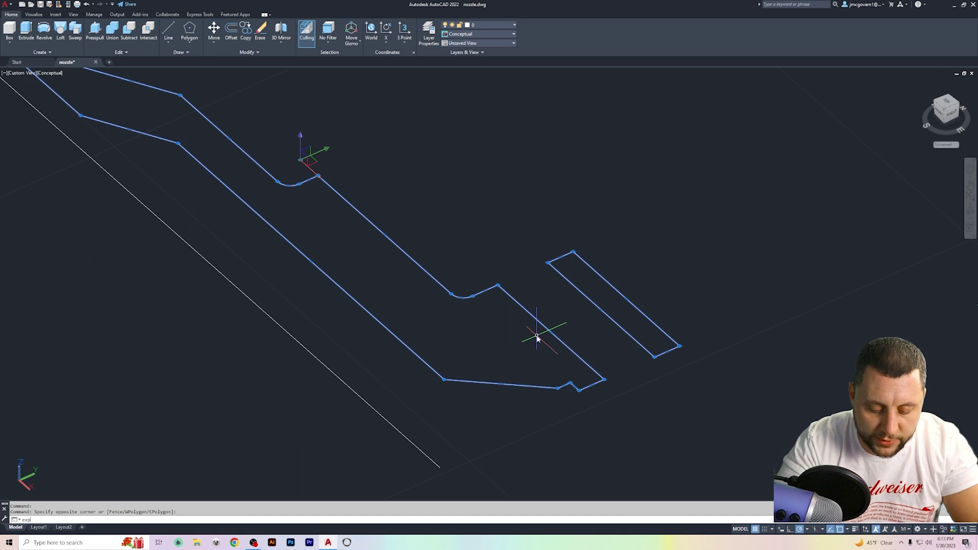
key(Return)
click(533, 334)
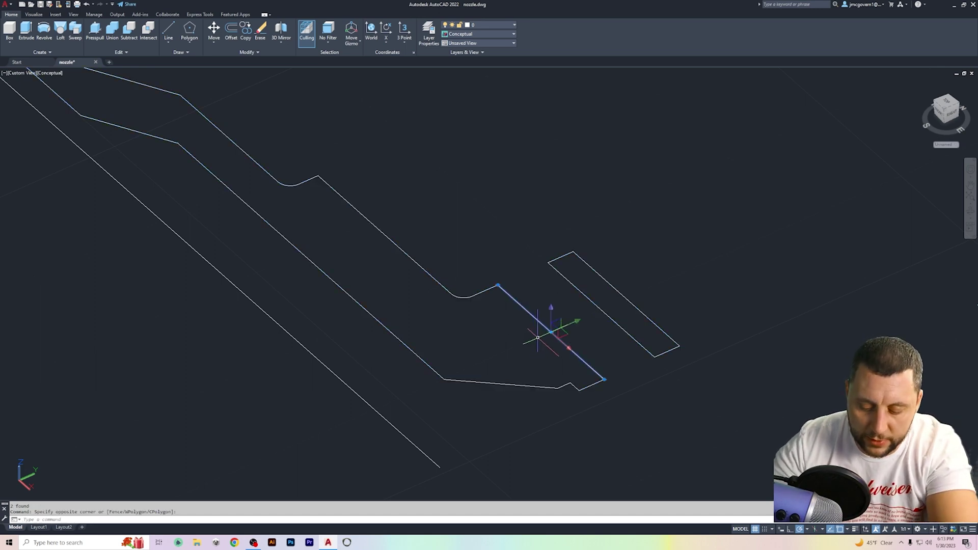
key(Delete)
click(659, 343)
click(561, 271)
key(Delete)
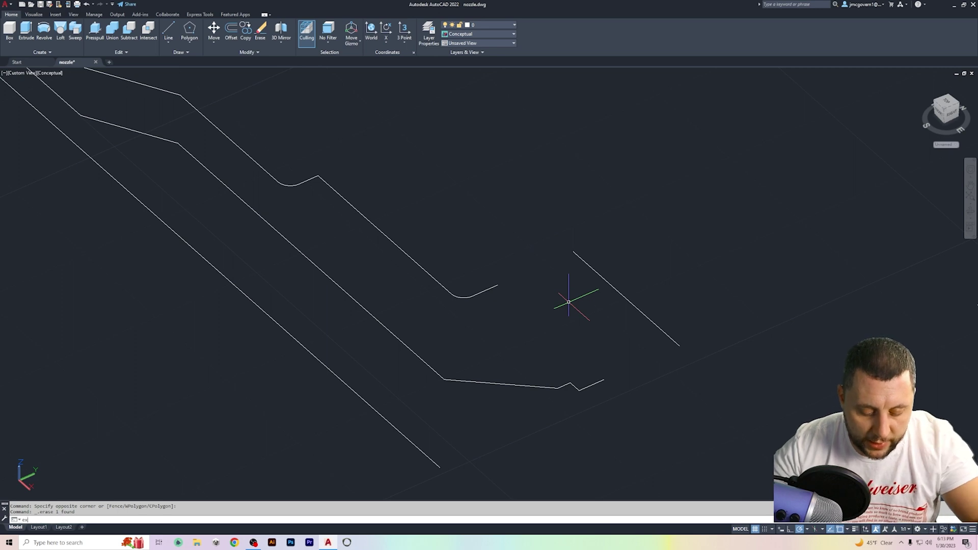
EXTEND the two loose ends to meet the rectangle's right-hand line
text(ex)
key(Return)
drag(498, 282, 519, 305)
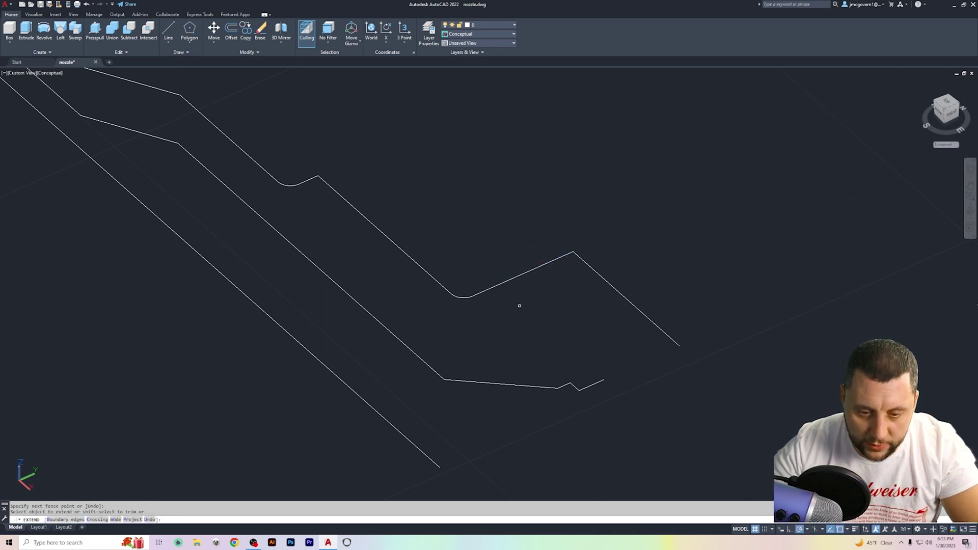
click(597, 383)
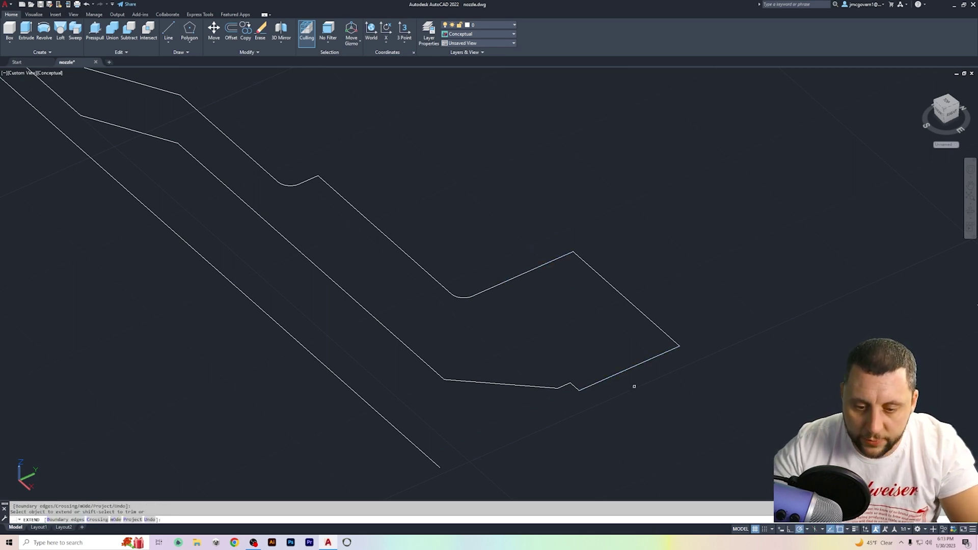
key(Escape)
scroll(635, 387, down, 2)
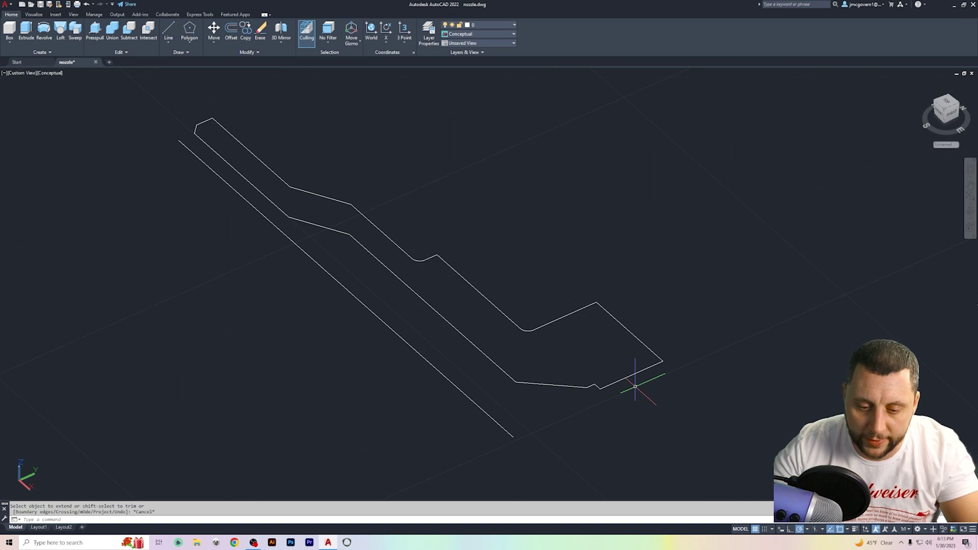
Select all the nozzle outline segments and JOIN them into one polyline
click(664, 385)
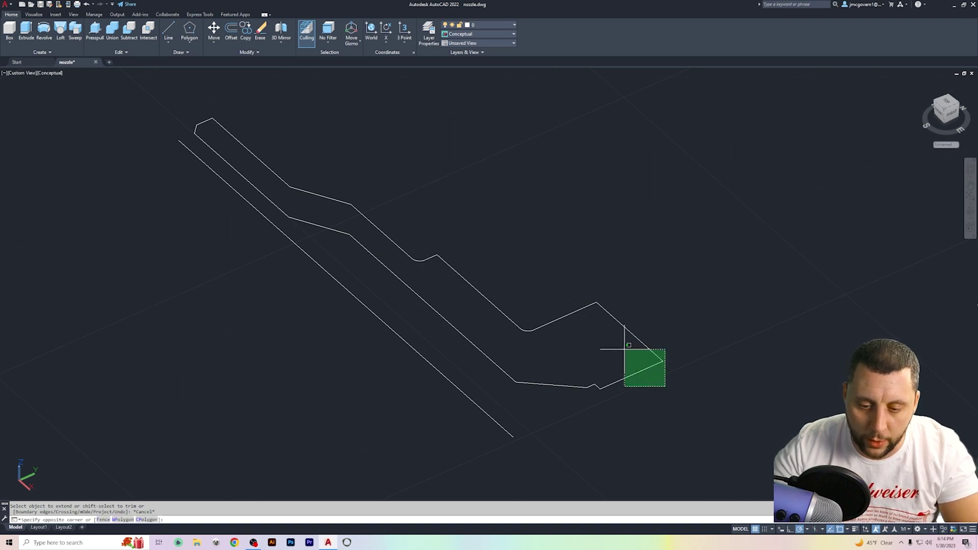
click(505, 258)
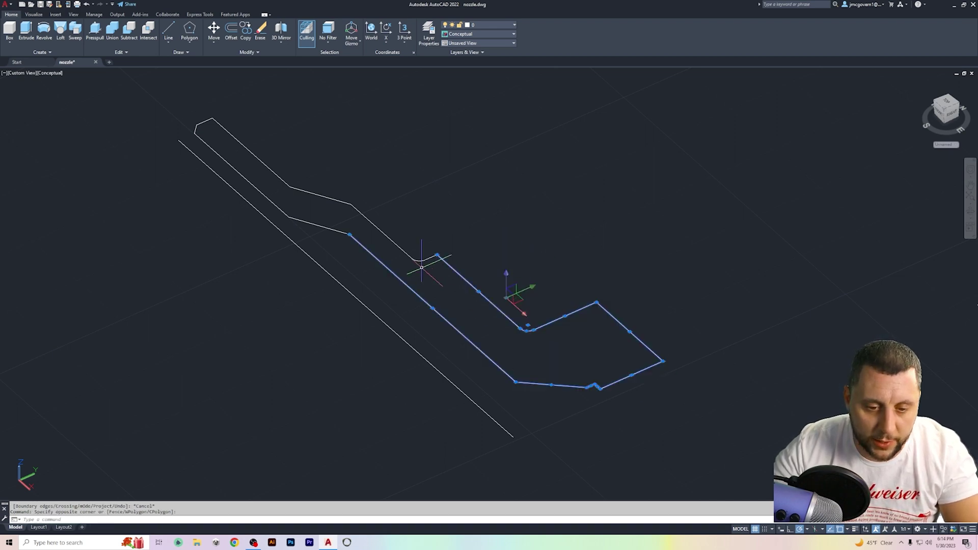
click(433, 277)
click(354, 206)
click(403, 226)
click(436, 262)
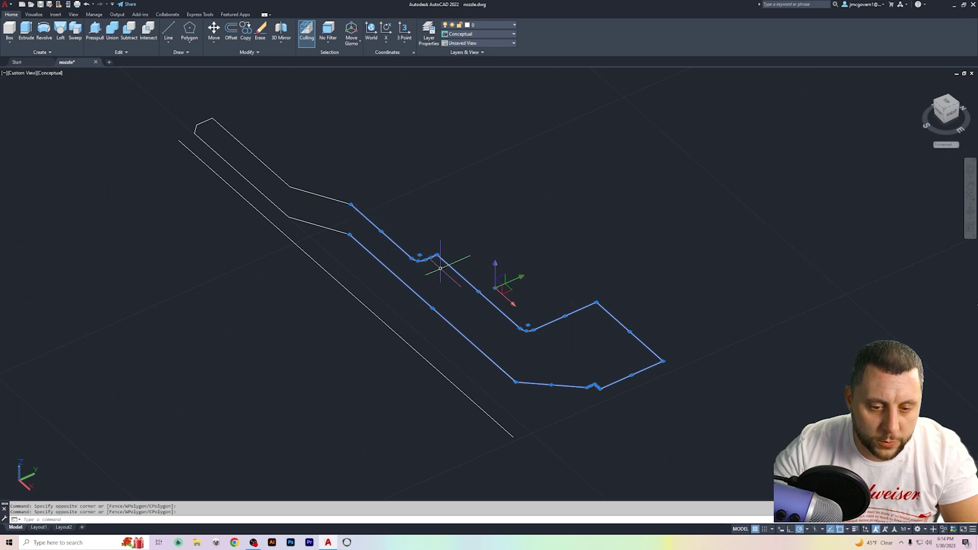
click(347, 227)
click(309, 191)
click(293, 149)
click(239, 162)
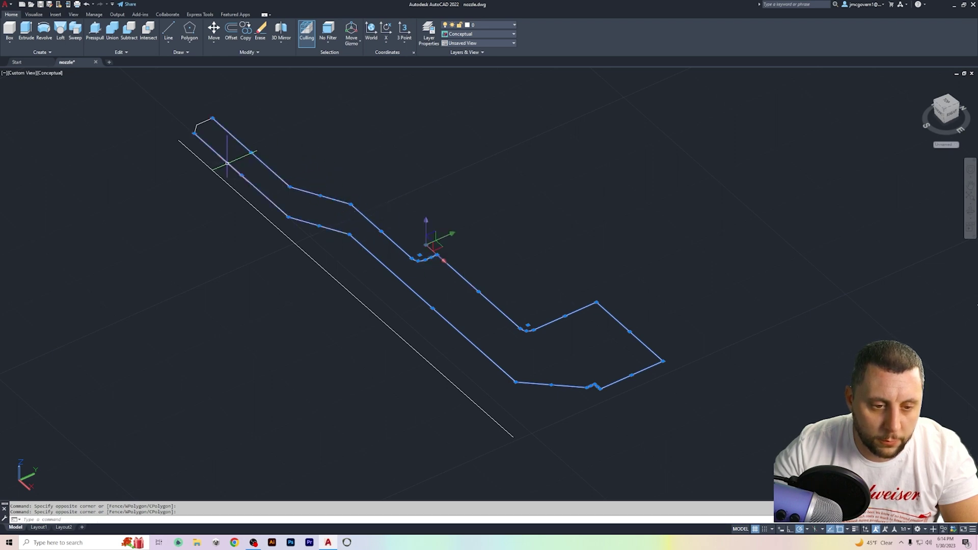
click(234, 113)
click(198, 134)
text(j)
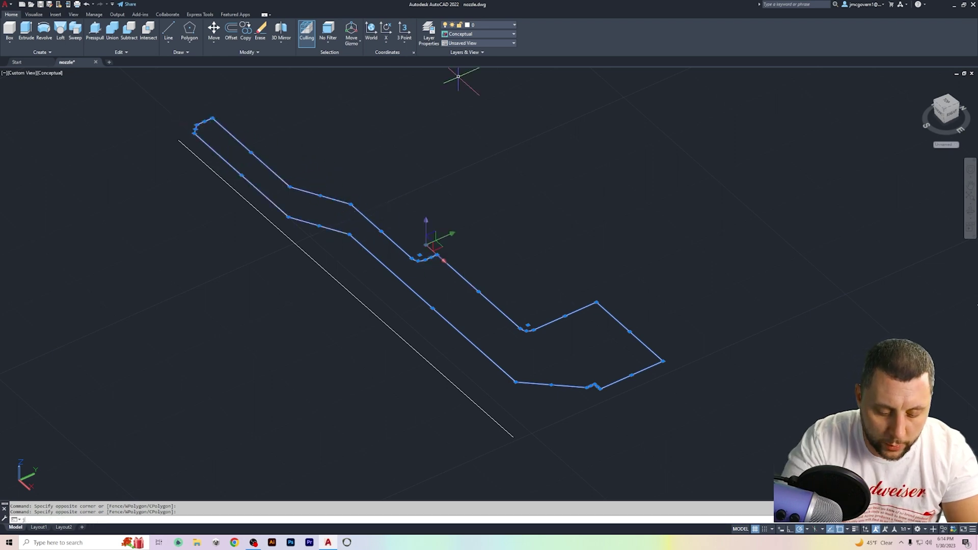
key(Return)
Start revolving the joined outline, using the centreline's two ends as the axis
click(437, 312)
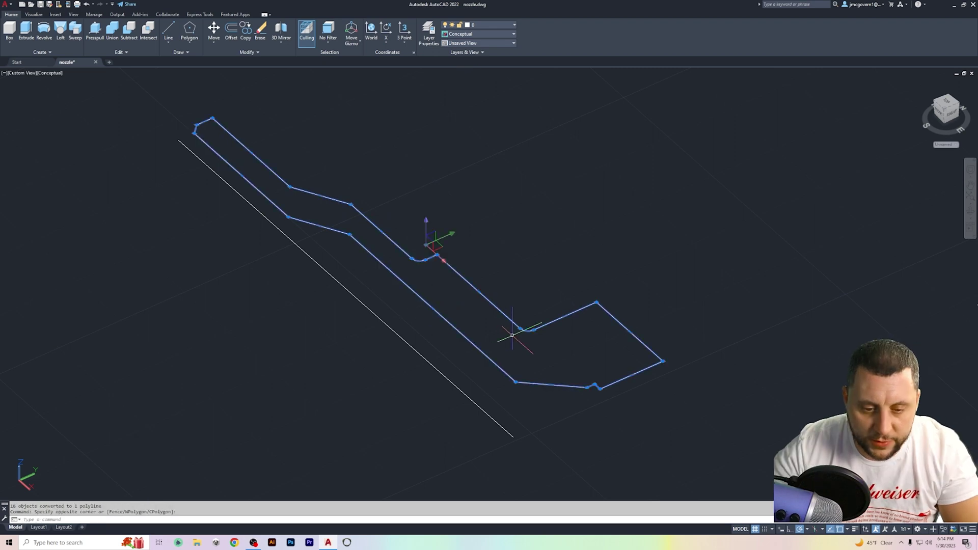
click(44, 30)
click(178, 140)
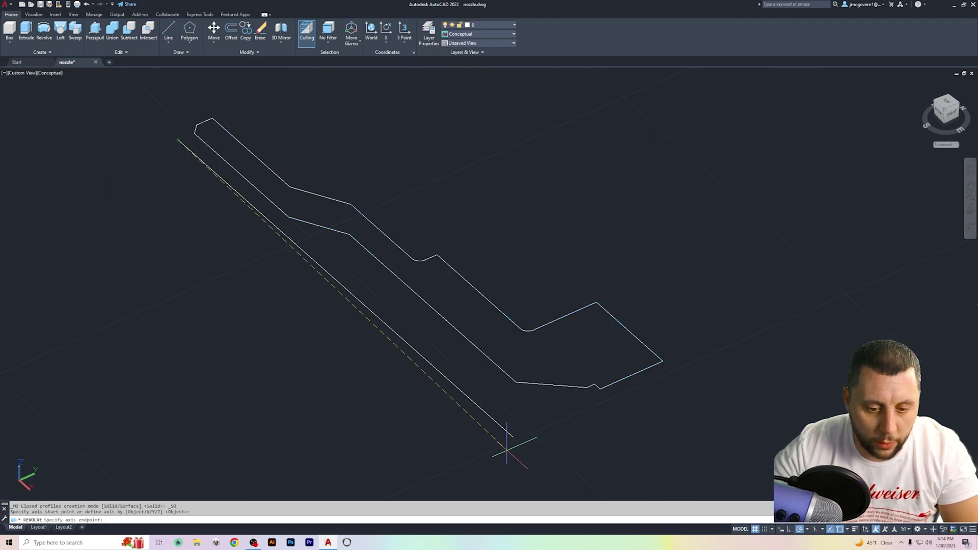
click(512, 435)
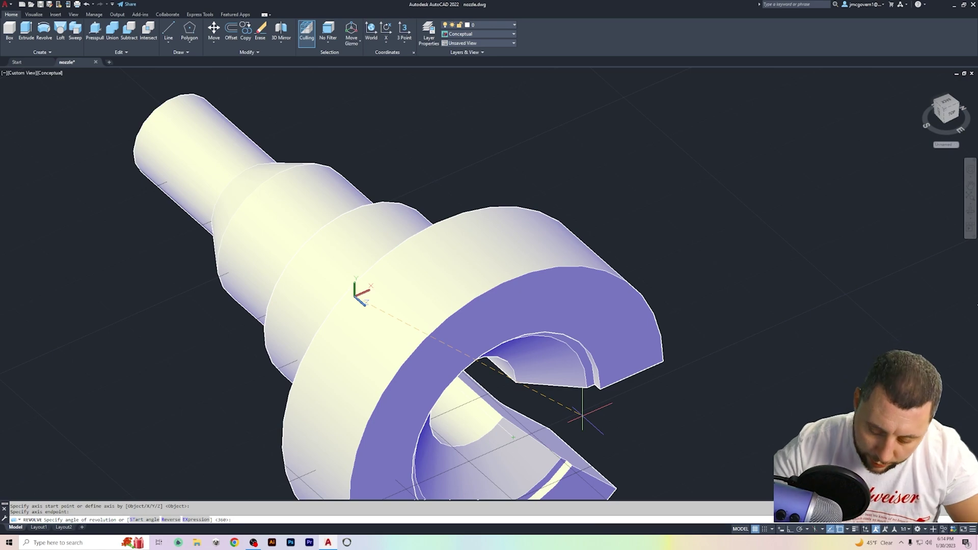
Complete the revolve at 360° and orbit to view the nozzle solid from the front
text(360)
key(Return)
mouse_move(582, 416)
shift+middle_down()
mouse_move(613, 395)
mouse_move(564, 354)
mouse_move(563, 334)
mouse_move(627, 326)
mouse_move(611, 305)
mouse_move(530, 236)
mouse_move(417, 215)
shift+middle_up()
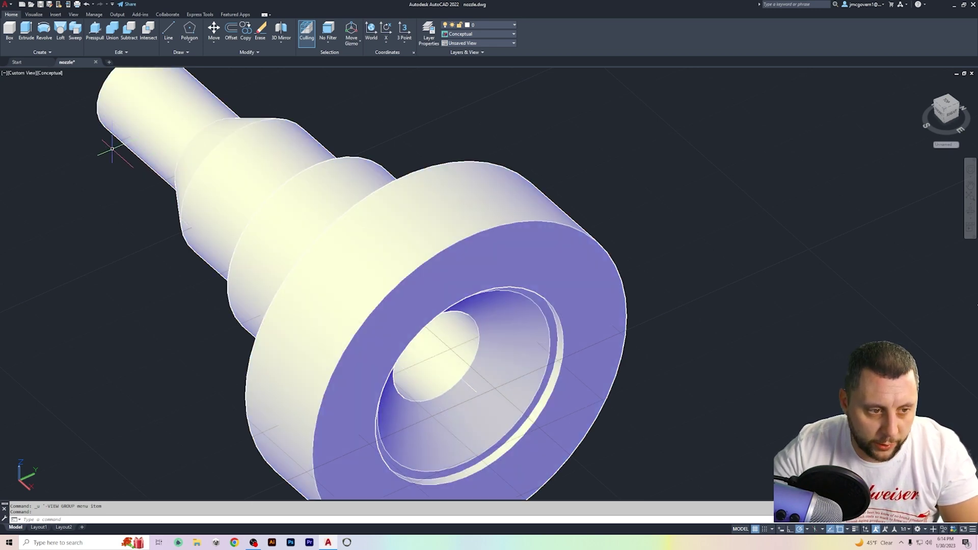
click(23, 73)
In the Left view, MOVE the nozzle solid from its centre off to the right
click(44, 109)
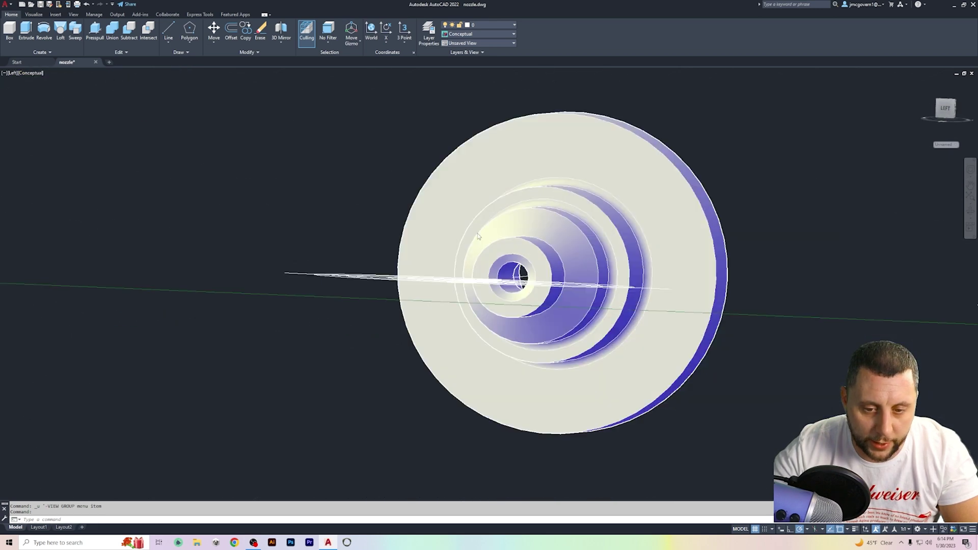
click(442, 243)
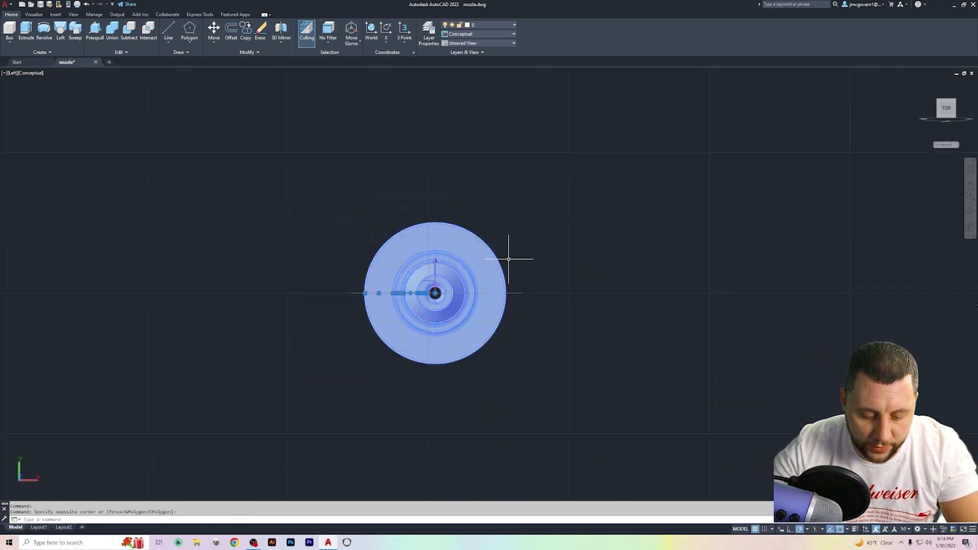
text(m)
key(Return)
click(436, 293)
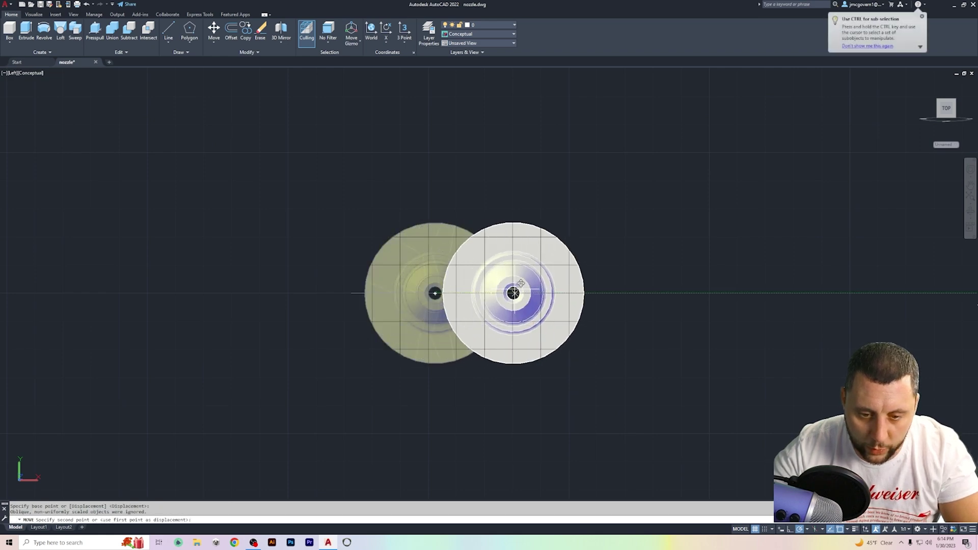
click(617, 293)
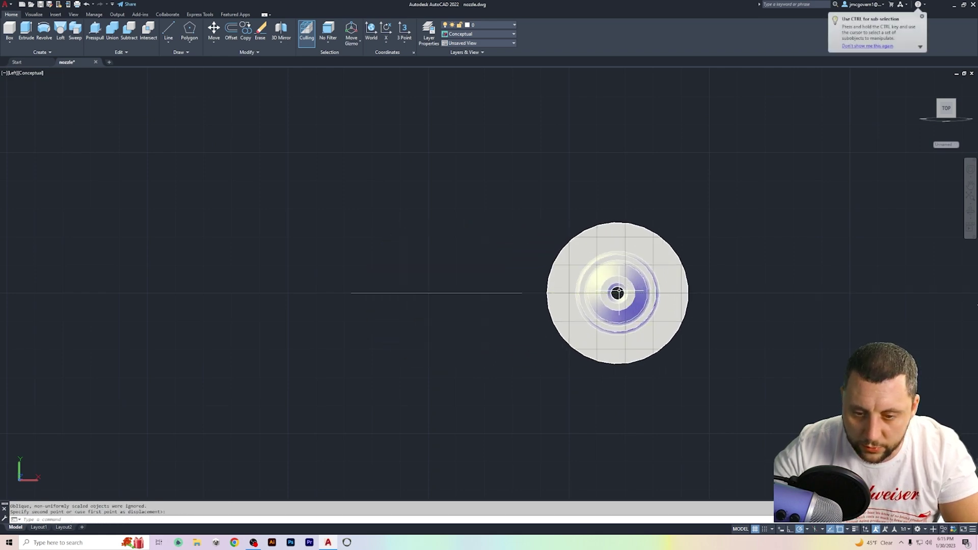
Erase the leftover horizontal centreline and profile lines, then recentre the nozzle in view
click(530, 280)
click(325, 316)
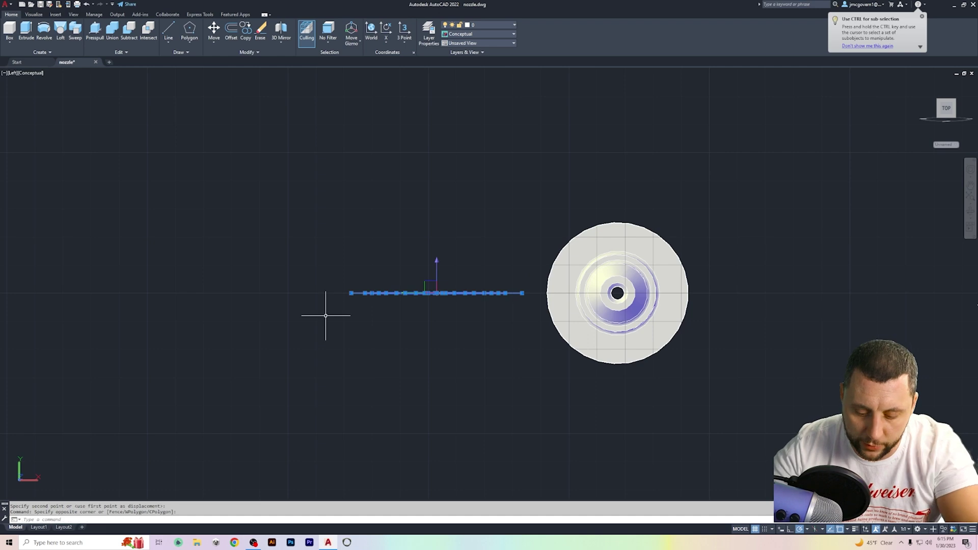
key(Delete)
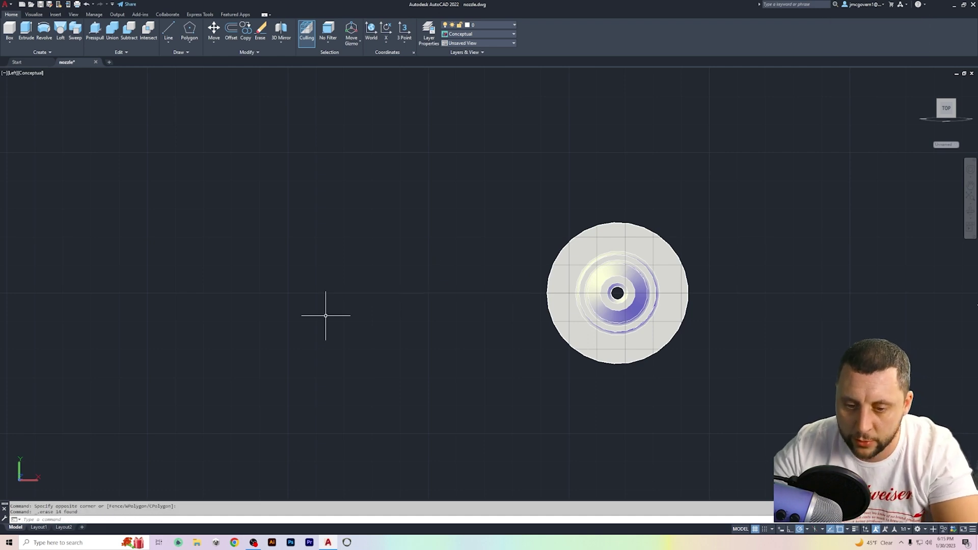
middle_drag(706, 323, 508, 303)
scroll(458, 290, up, 5)
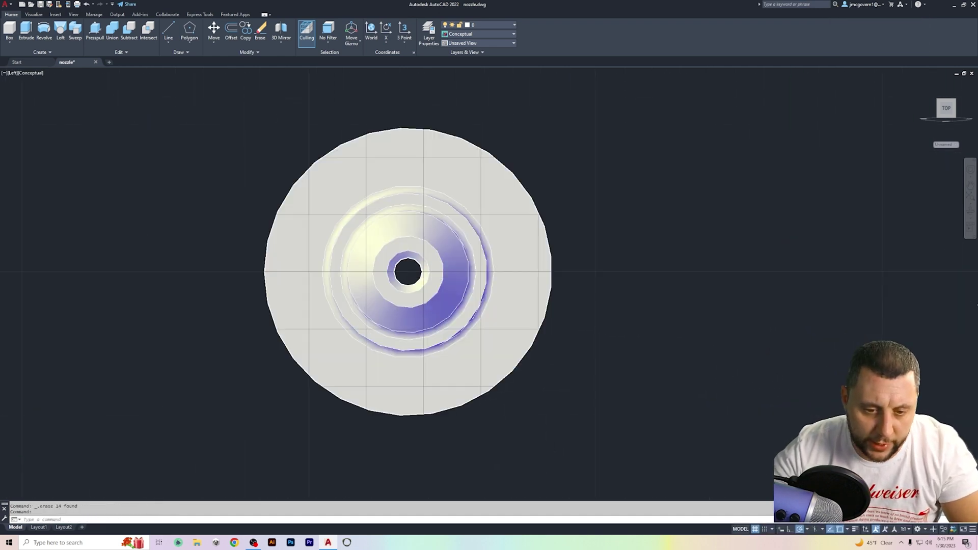
scroll(434, 282, down, 2)
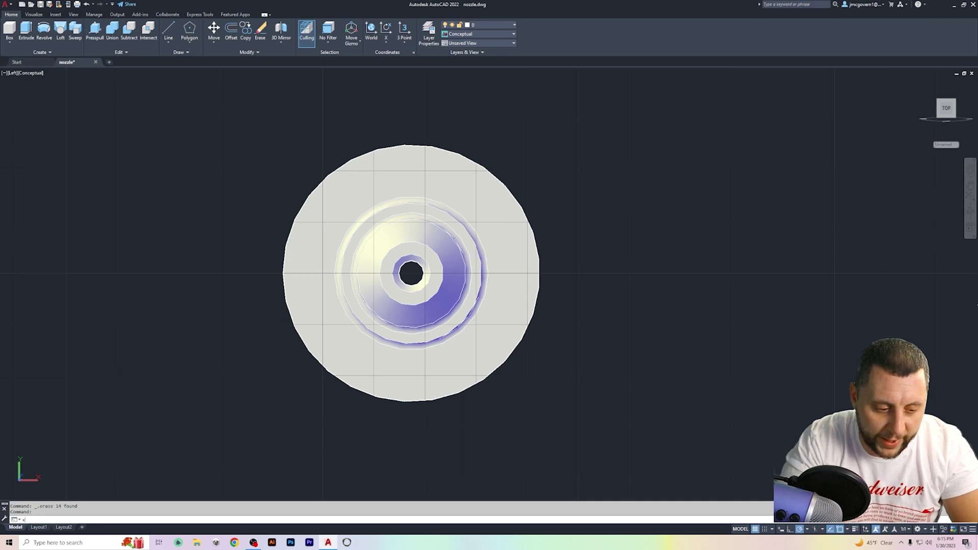
Place vertical and horizontal construction lines through the nozzle's centre hole with XLINE
key(Return)
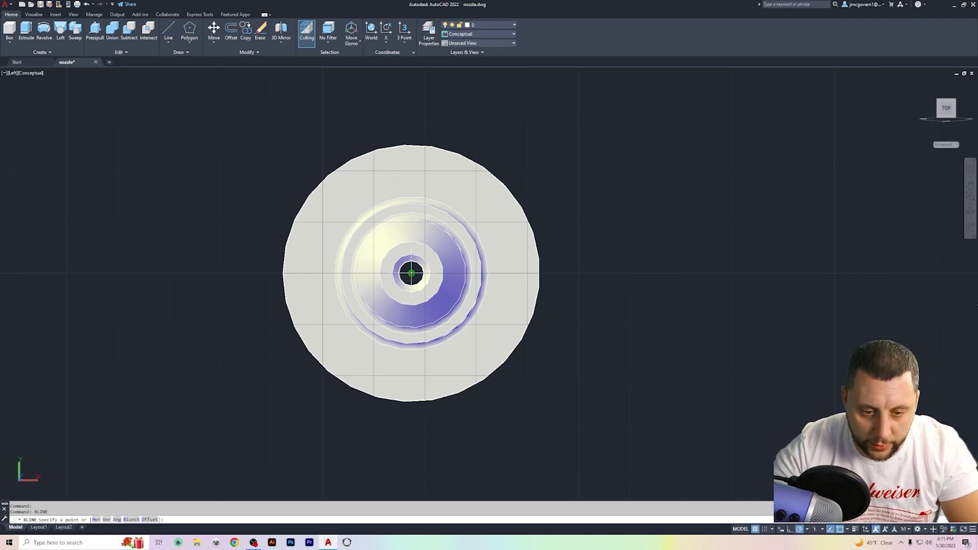
click(411, 274)
click(405, 109)
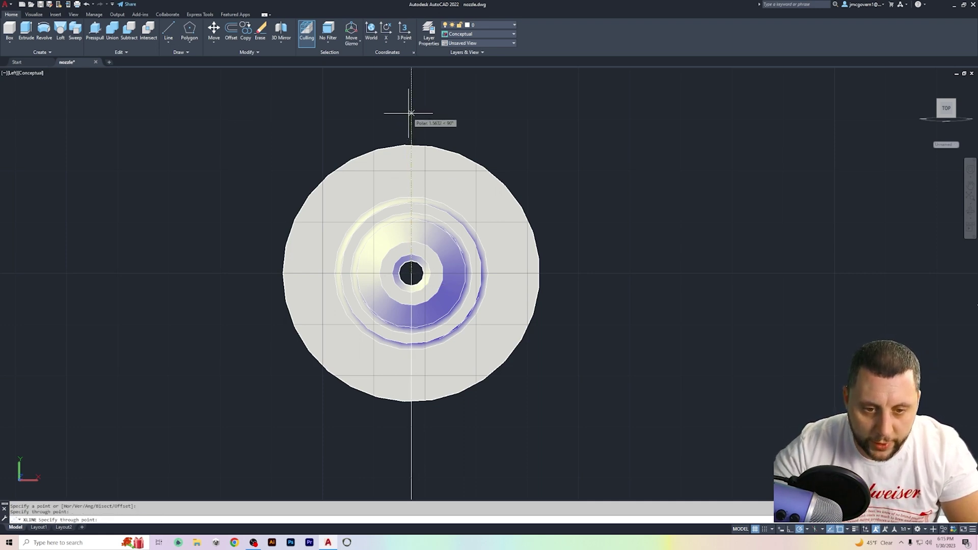
click(551, 275)
key(Return)
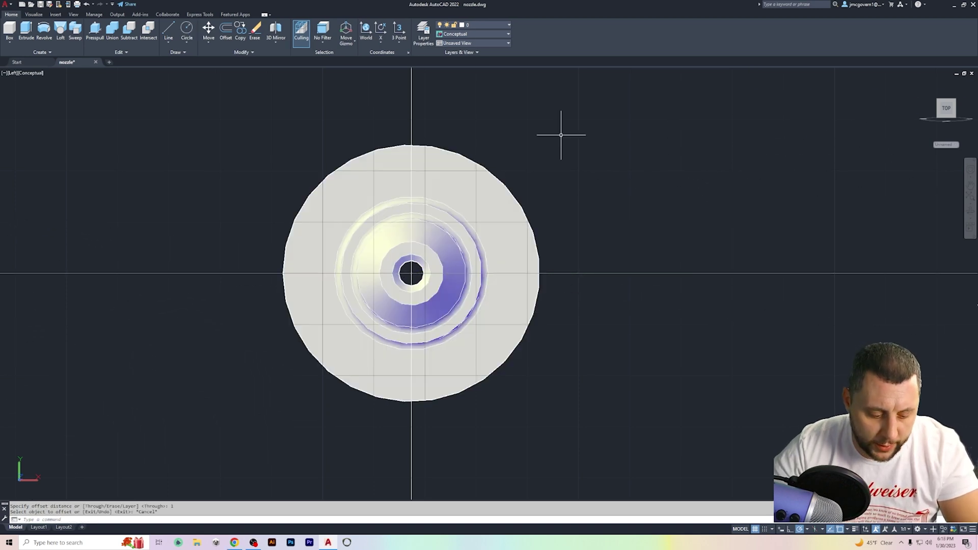
key(alt+Tab)
key(alt+Tab)
key(alt+Tab)
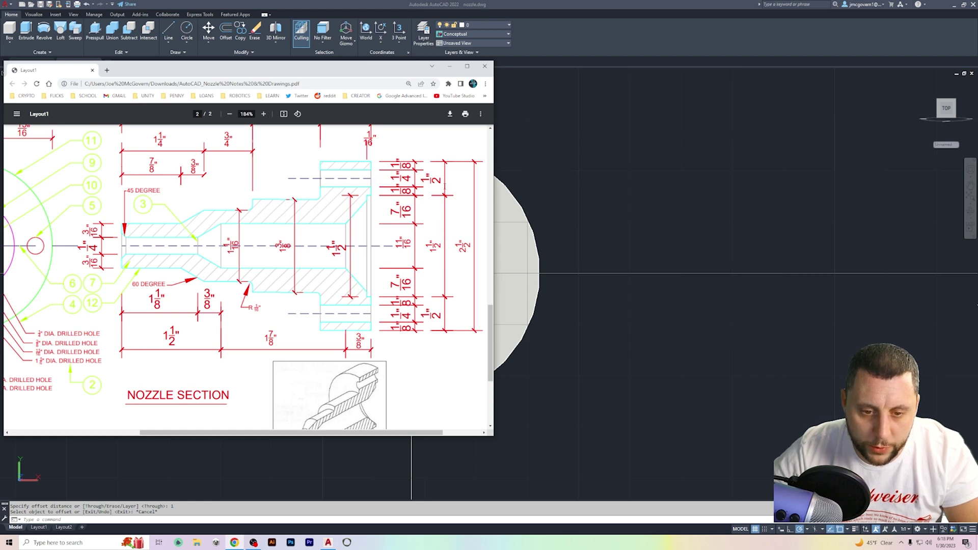
Bring the AutoCAD window back in front of the Chrome PDF viewer
click(628, 192)
Abandon a first offset attempt and switch the viewport to 2D Wireframe
click(226, 38)
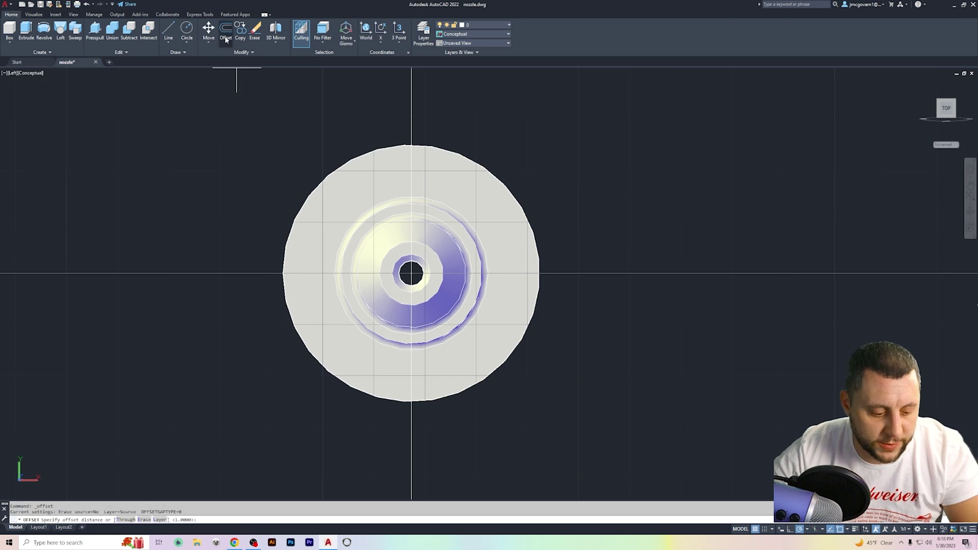
text(1)
key(Return)
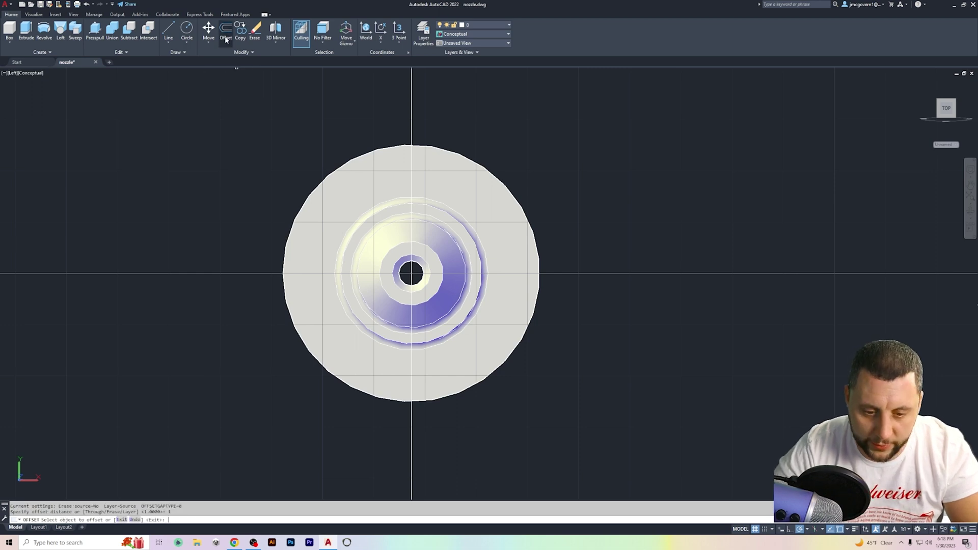
click(411, 105)
key(Escape)
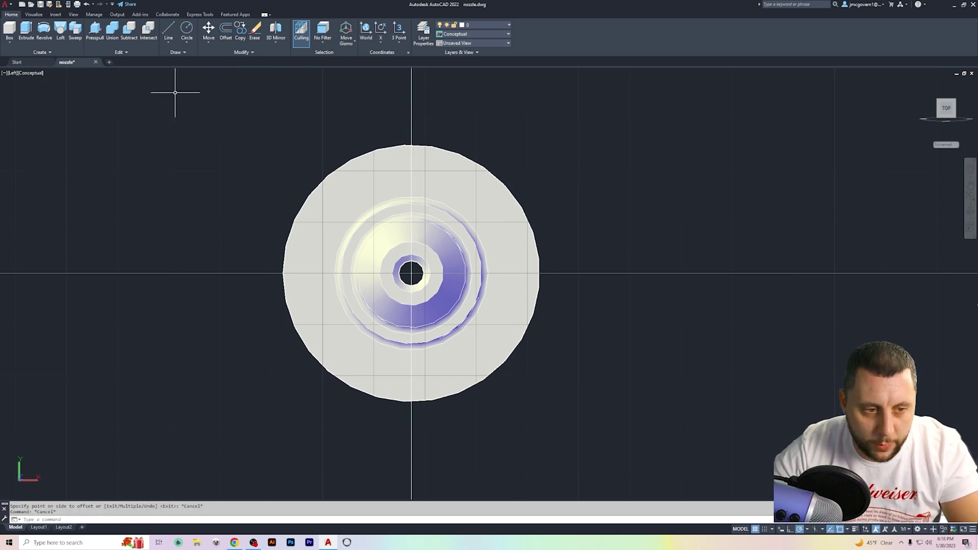
click(31, 73)
click(50, 86)
Offset the vertical centre line left and the horizontal centre line up and down by 1
click(225, 32)
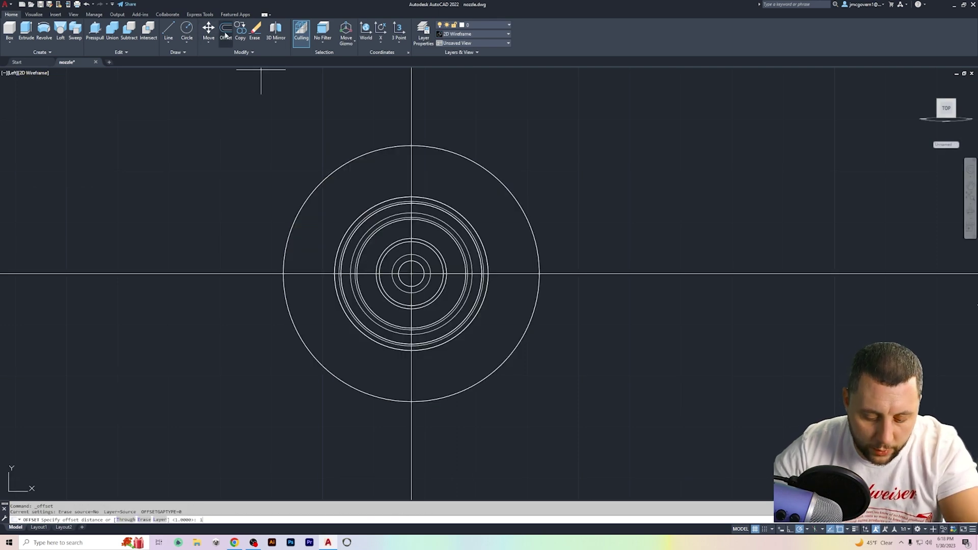
text(1)
key(Return)
click(411, 182)
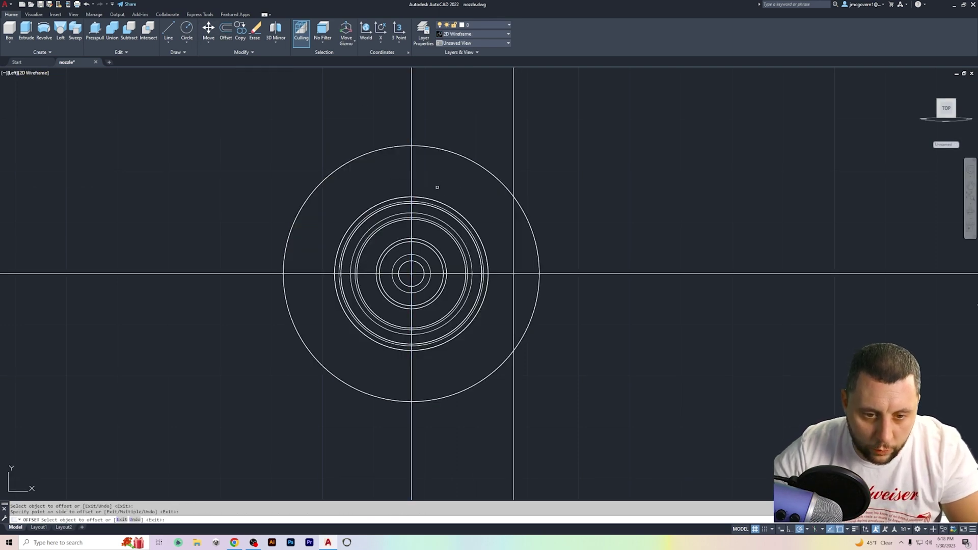
click(459, 214)
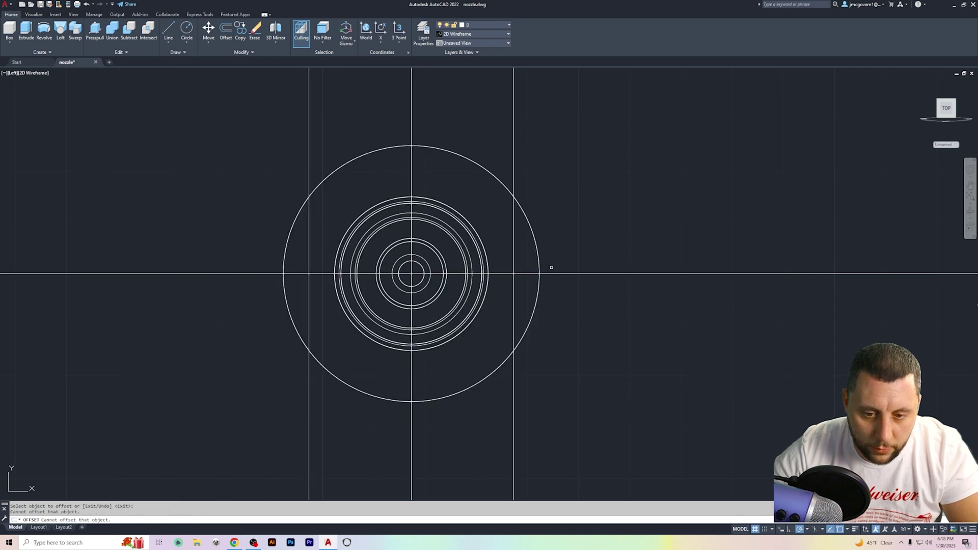
click(550, 274)
click(550, 246)
click(550, 275)
click(558, 296)
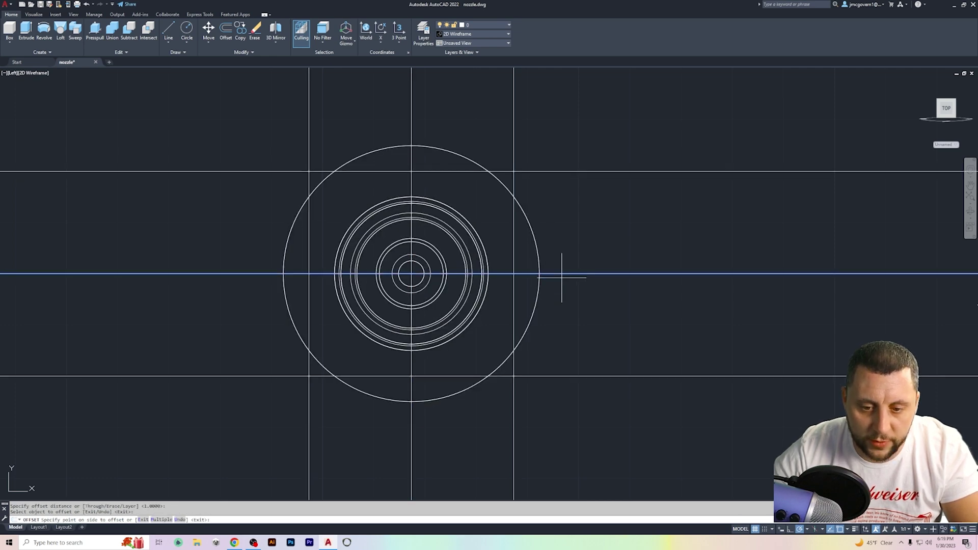
key(Escape)
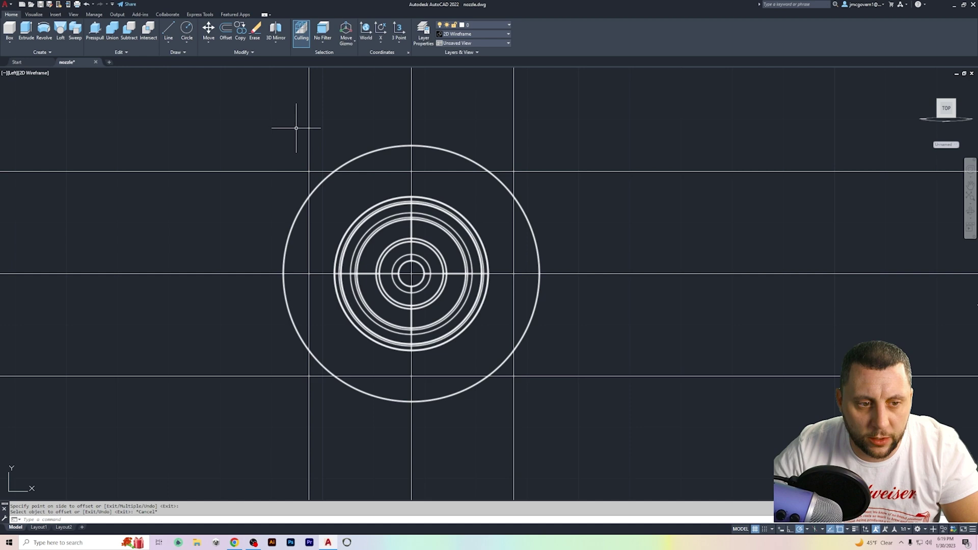
Draw a radius 1/8 circle where the left offset line crosses the horizontal centre line
click(187, 29)
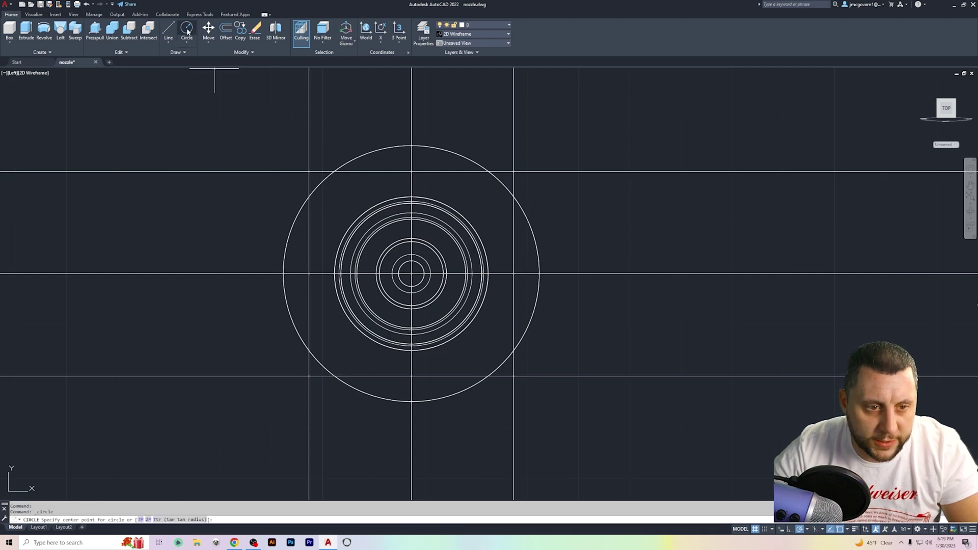
key(Escape)
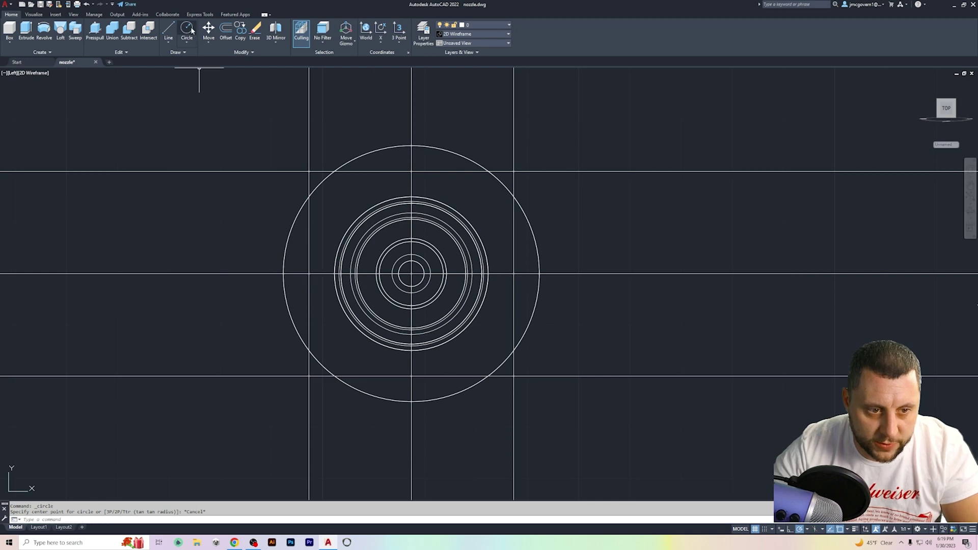
click(191, 30)
click(309, 275)
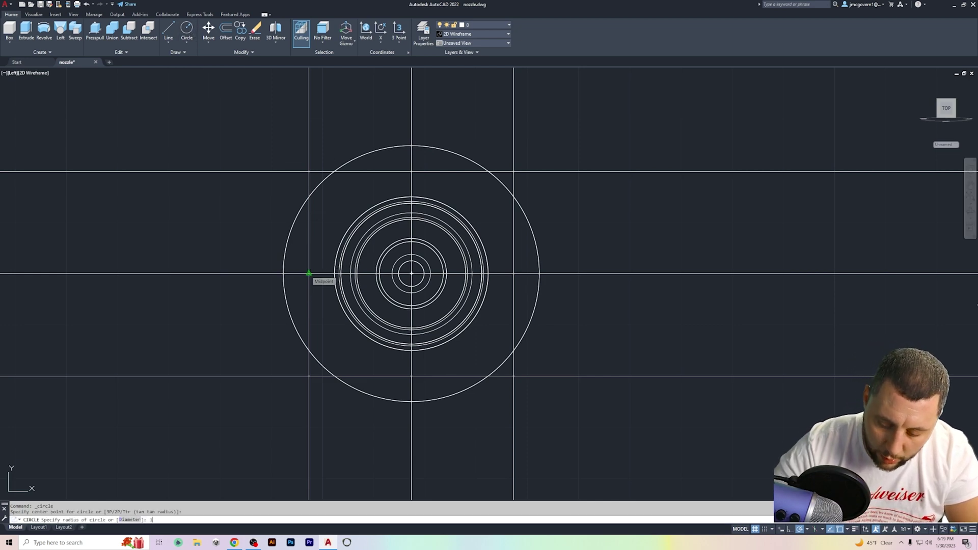
key(Return)
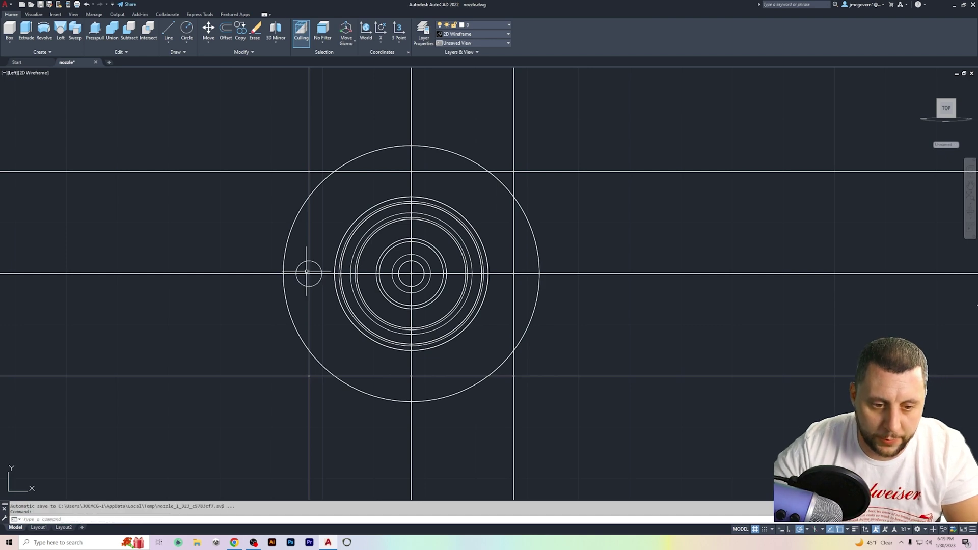
click(317, 264)
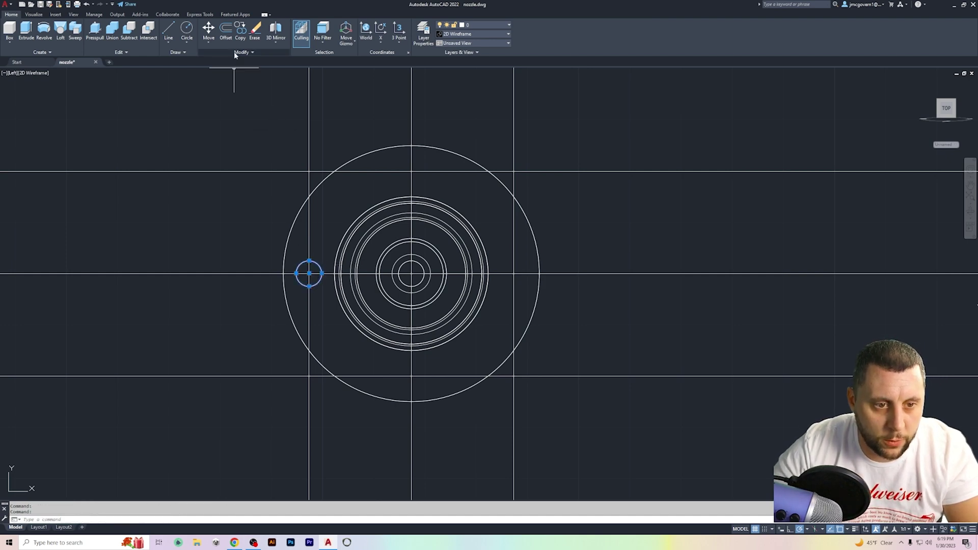
Copy the bolt-hole circle from its centre to the top, right and bottom intersections
click(240, 31)
click(309, 274)
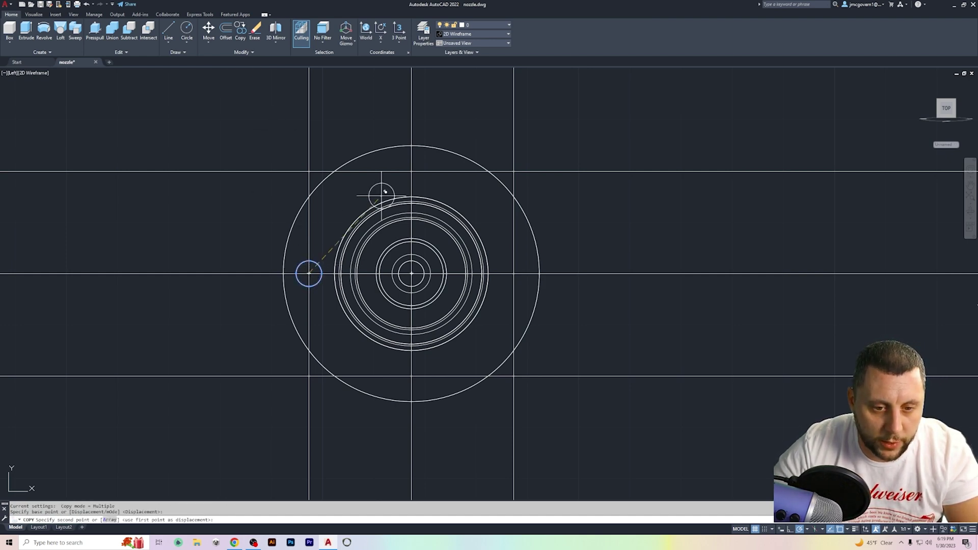
click(411, 171)
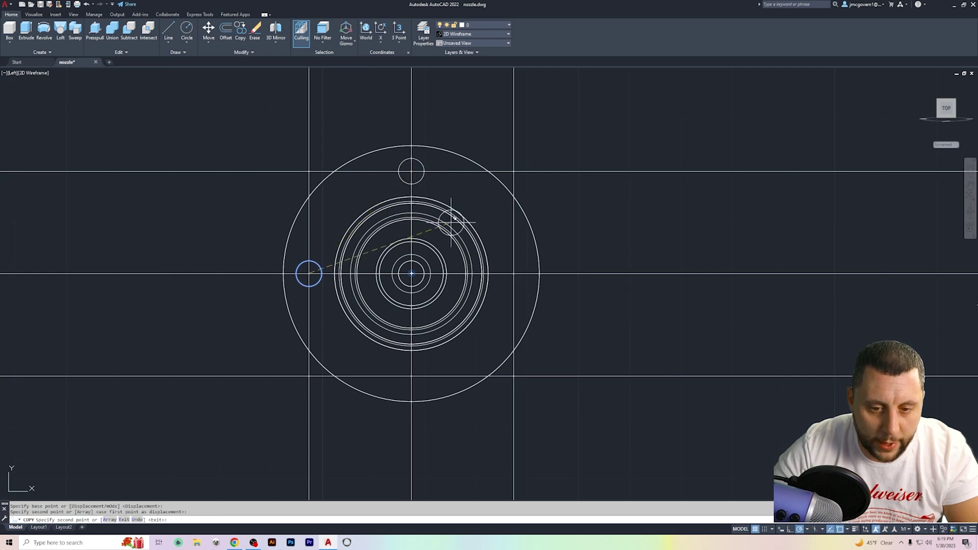
click(513, 274)
click(411, 376)
key(Escape)
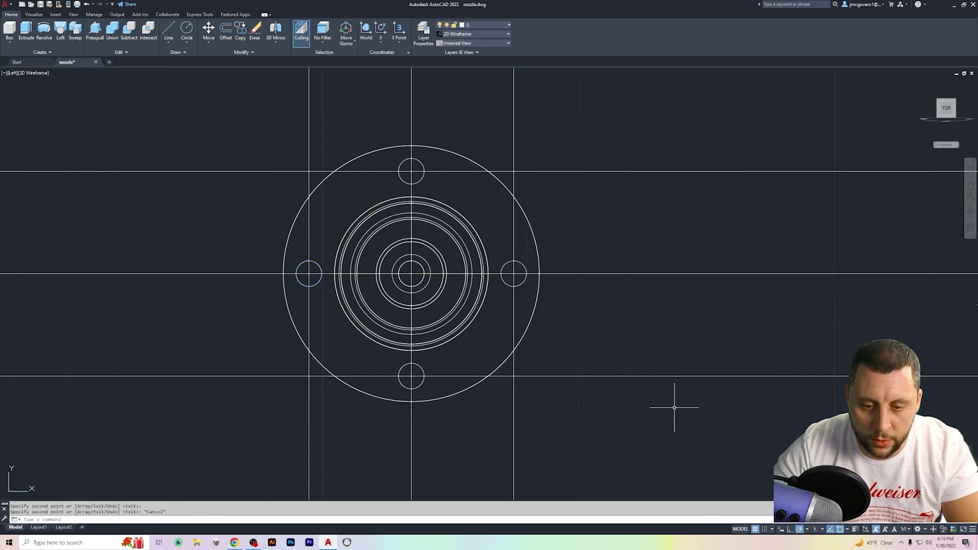
Window-select and delete the three horizontal construction lines
click(675, 407)
click(633, 124)
key(Delete)
click(563, 100)
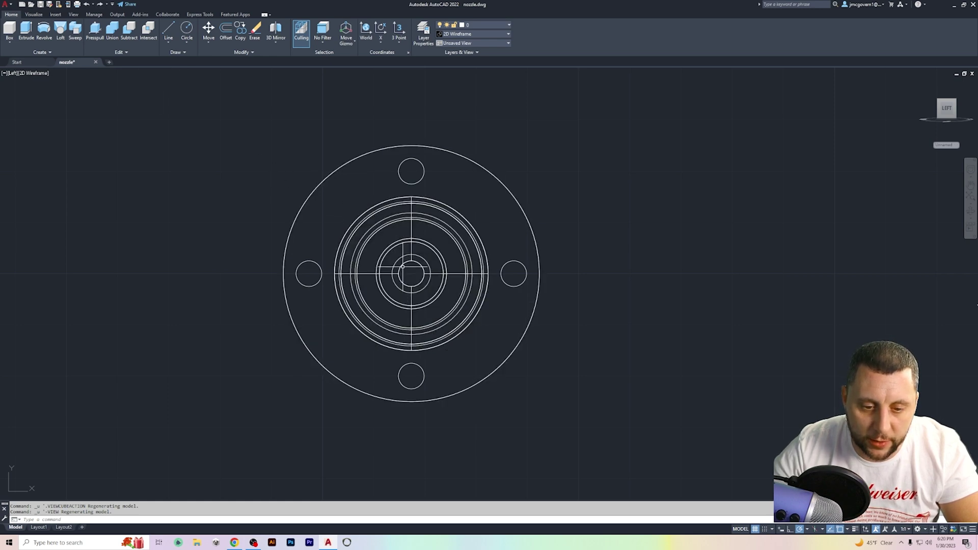
click(423, 278)
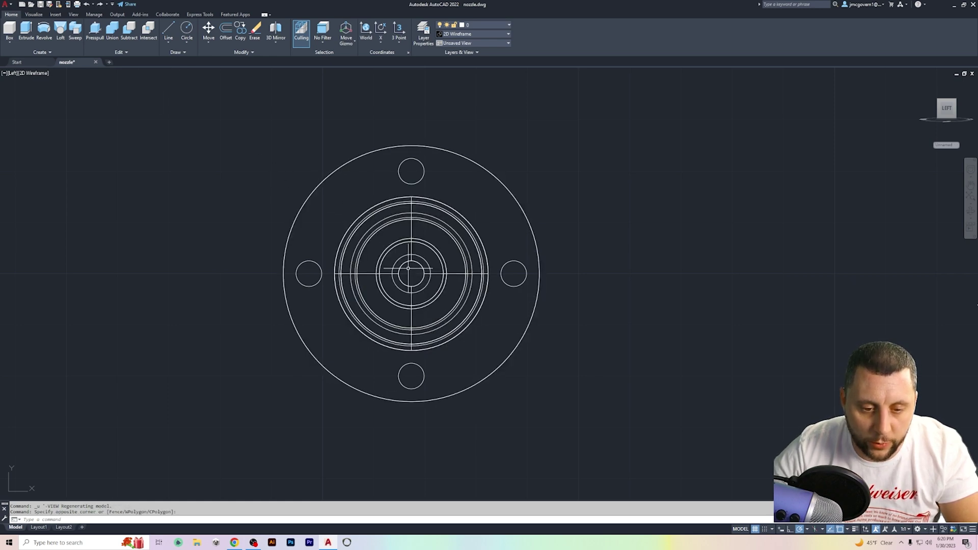
key(alt+Tab)
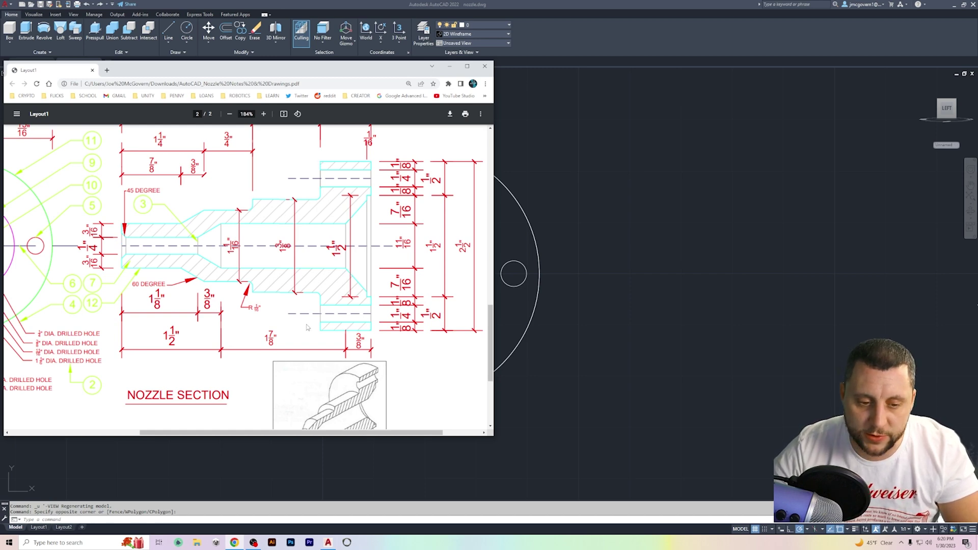
key(alt+Tab)
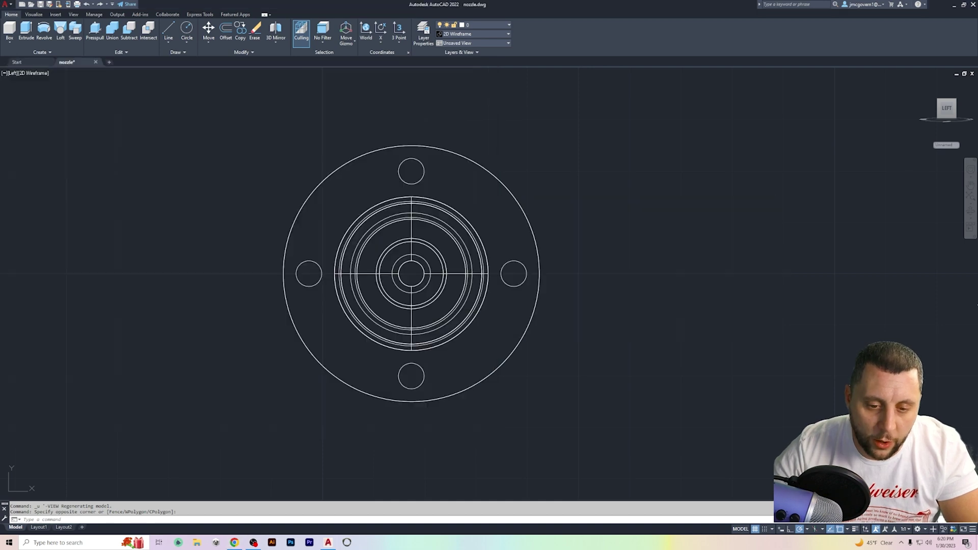
Switch to Top view, then southwest isometric, and pan the model up and left
click(17, 75)
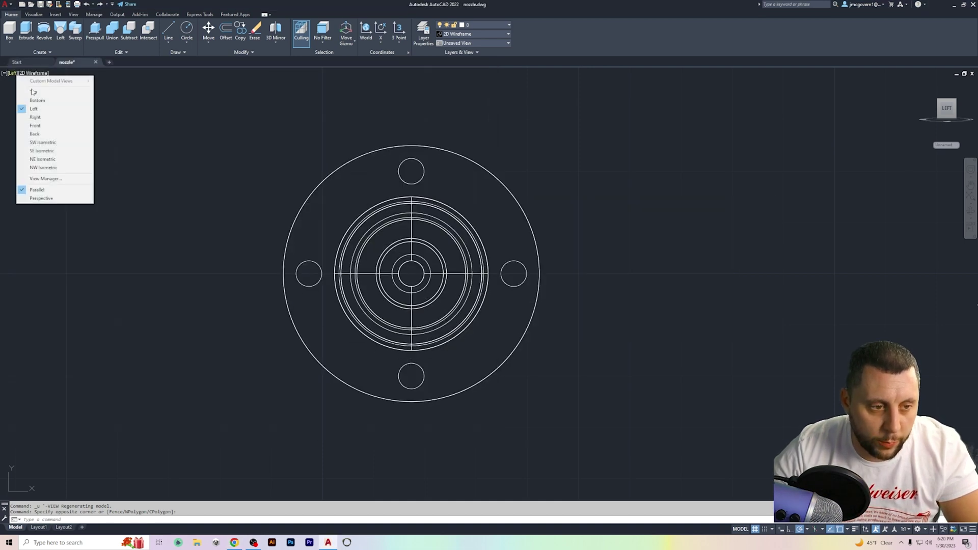
click(30, 92)
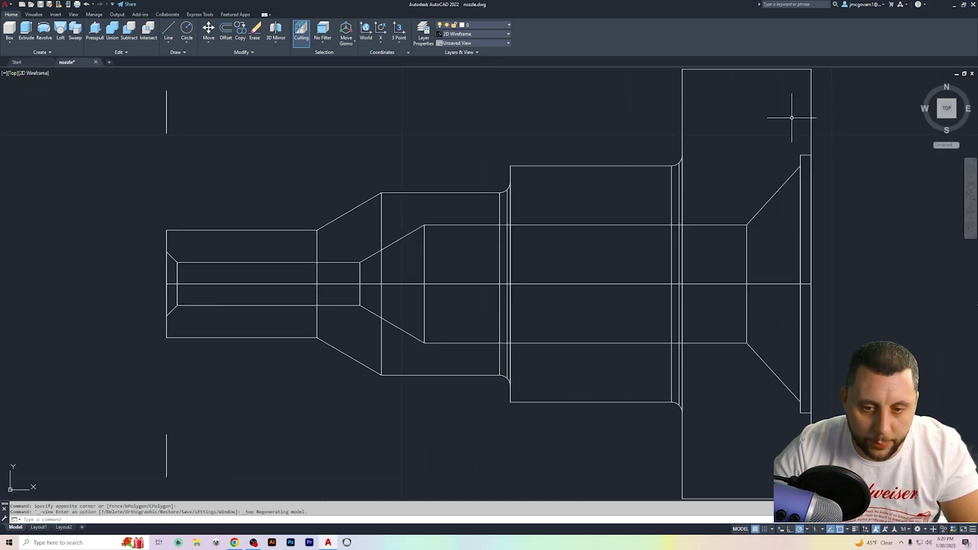
click(939, 120)
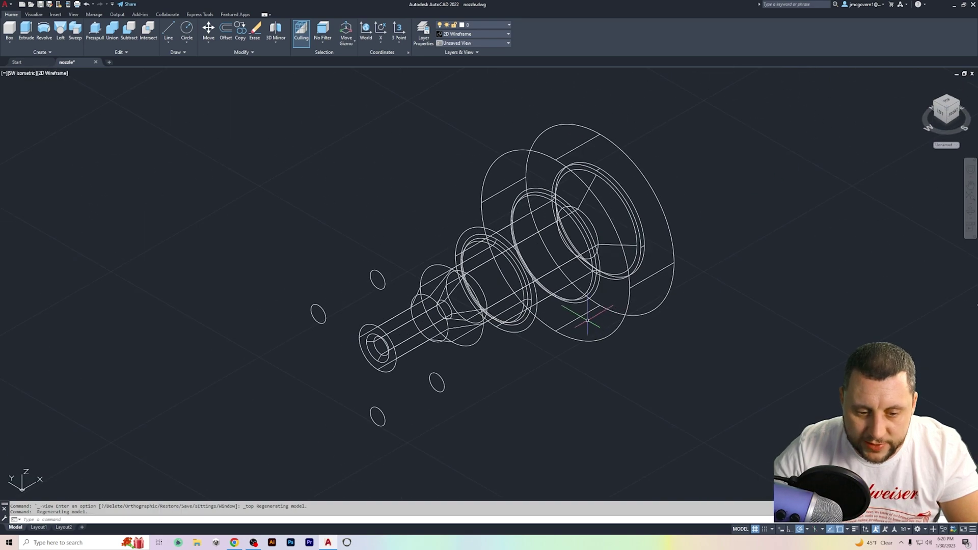
middle_drag(588, 368, 540, 332)
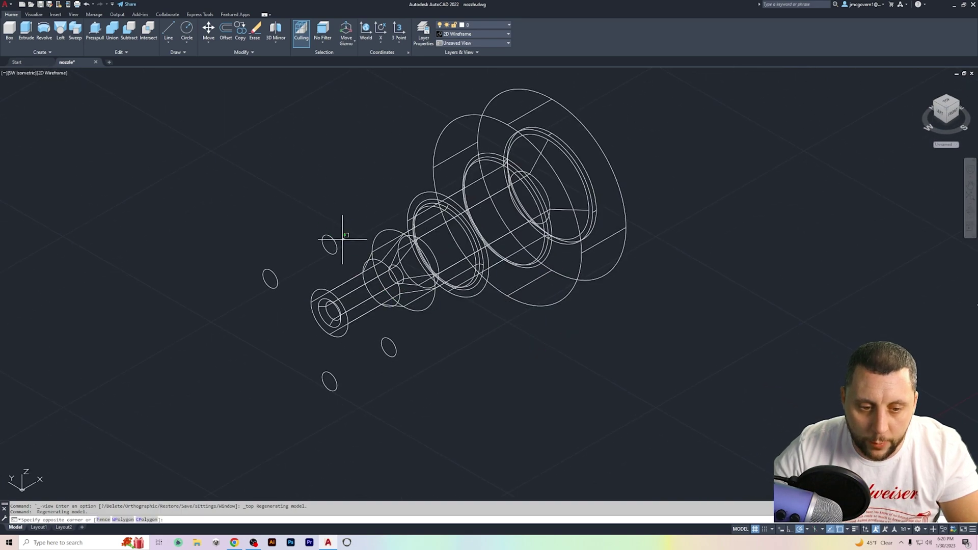
Select the four bolt circles and start moving them, then cancel the move
drag(338, 233, 318, 258)
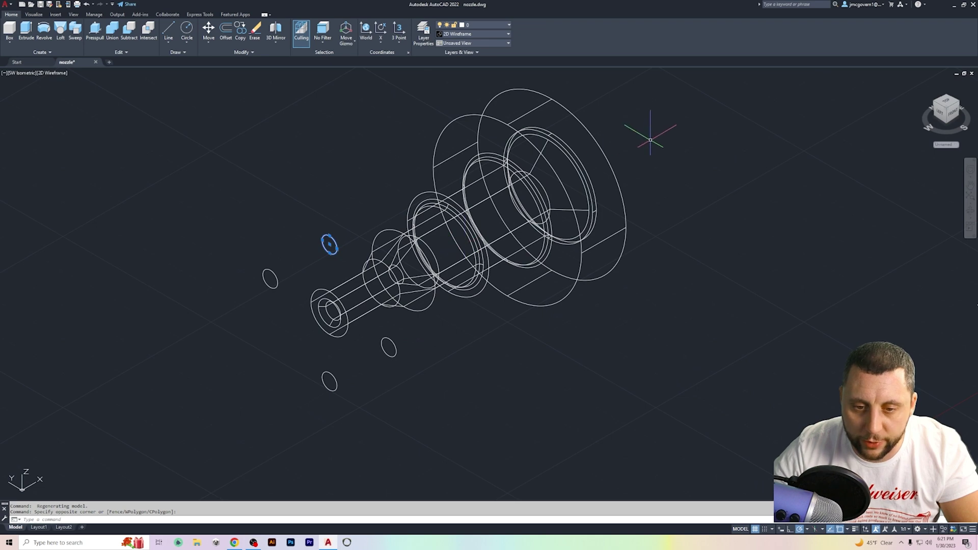
click(280, 273)
click(259, 287)
click(394, 343)
click(367, 353)
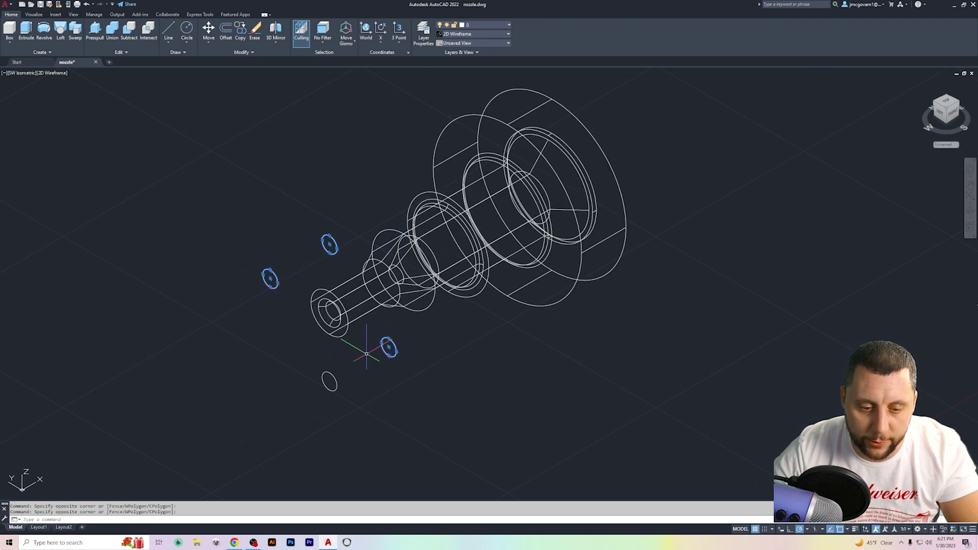
click(335, 381)
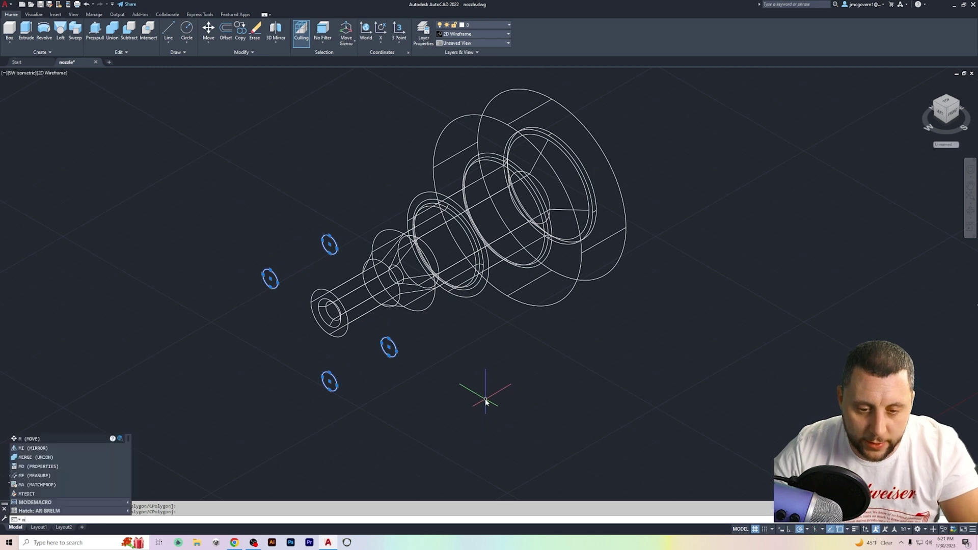
key(Return)
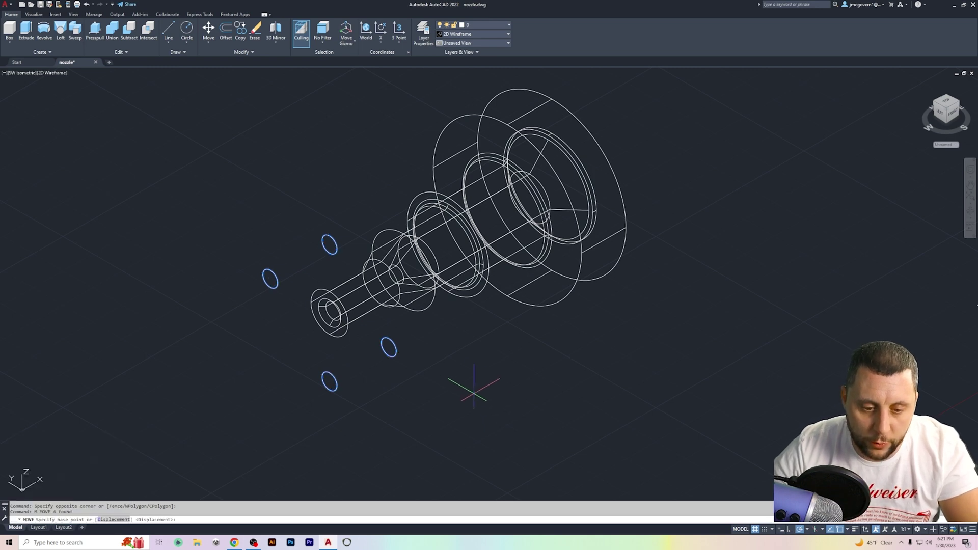
click(390, 347)
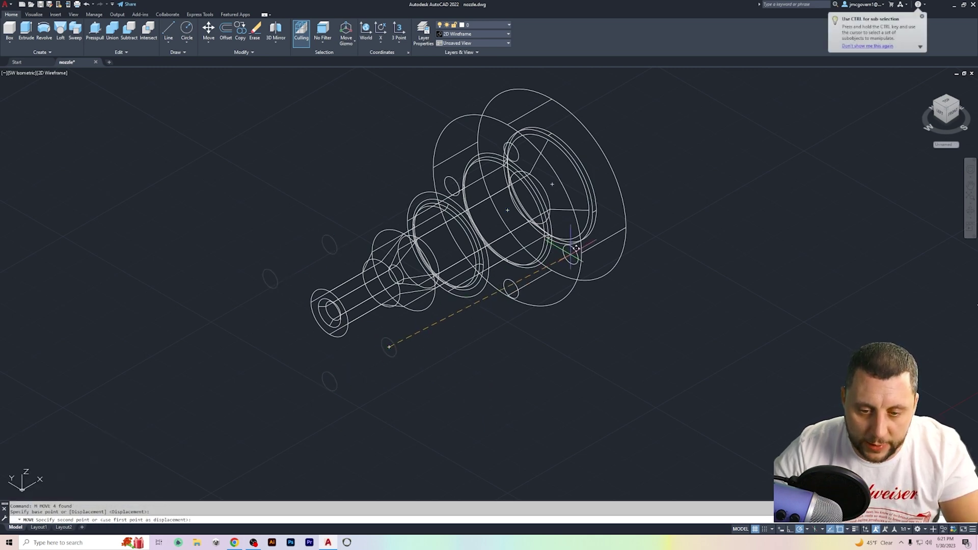
key(Escape)
Window-select all four bolt-hole circles again
click(418, 349)
click(393, 365)
click(373, 371)
click(331, 388)
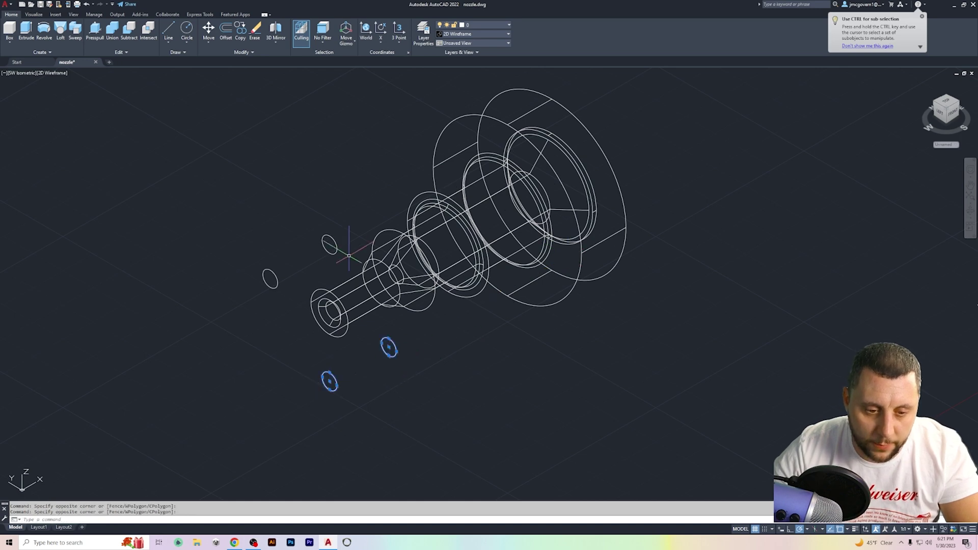
click(322, 240)
click(297, 240)
click(253, 284)
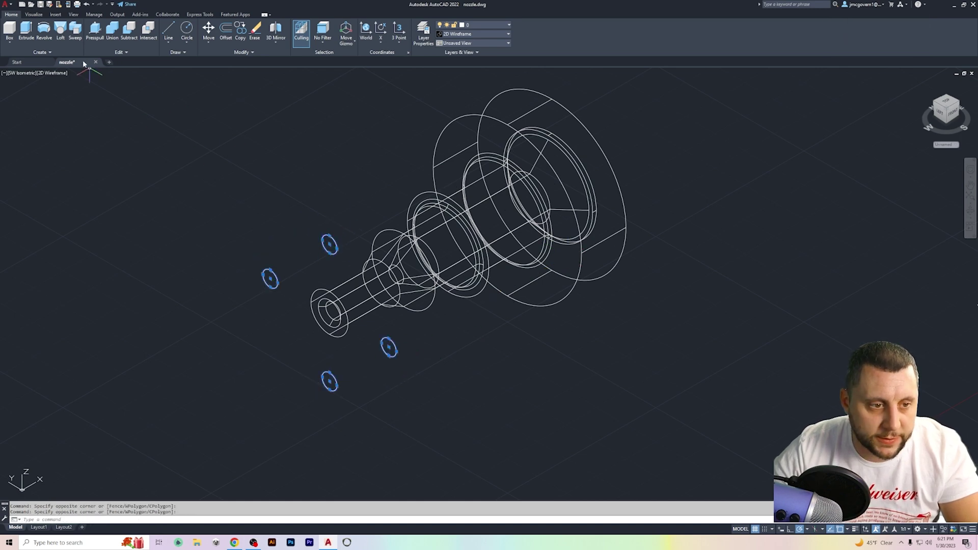
Extrude the four circles past the flange and subtract the cylinders from the nozzle solid
click(34, 39)
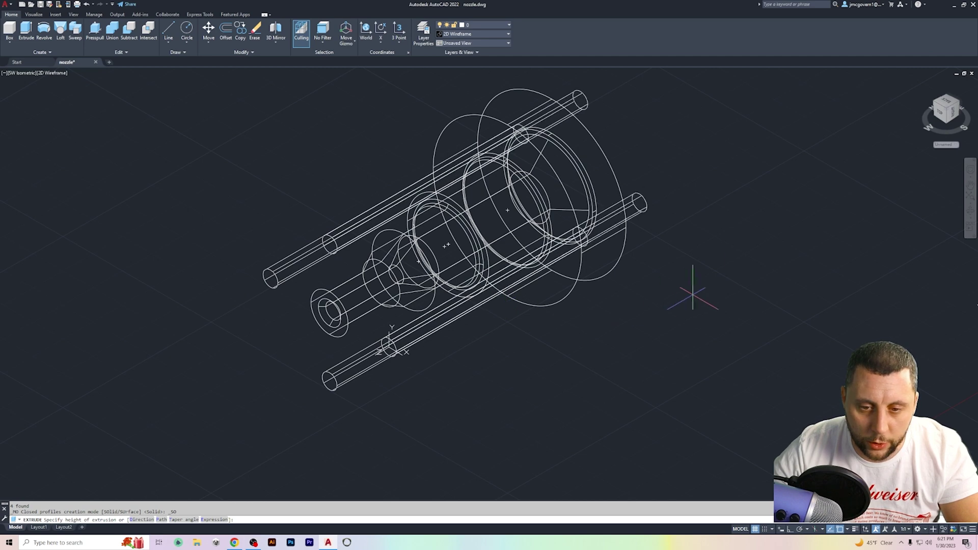
click(834, 244)
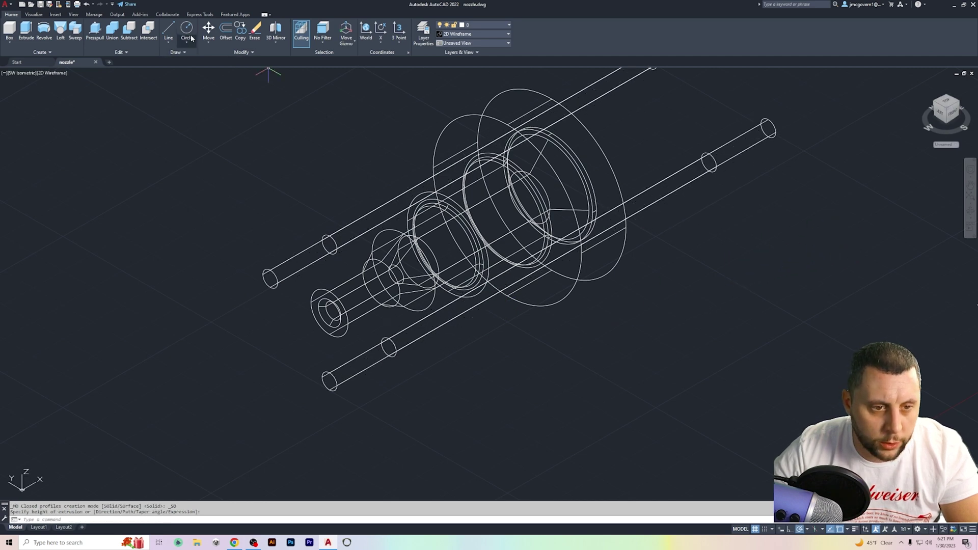
click(127, 32)
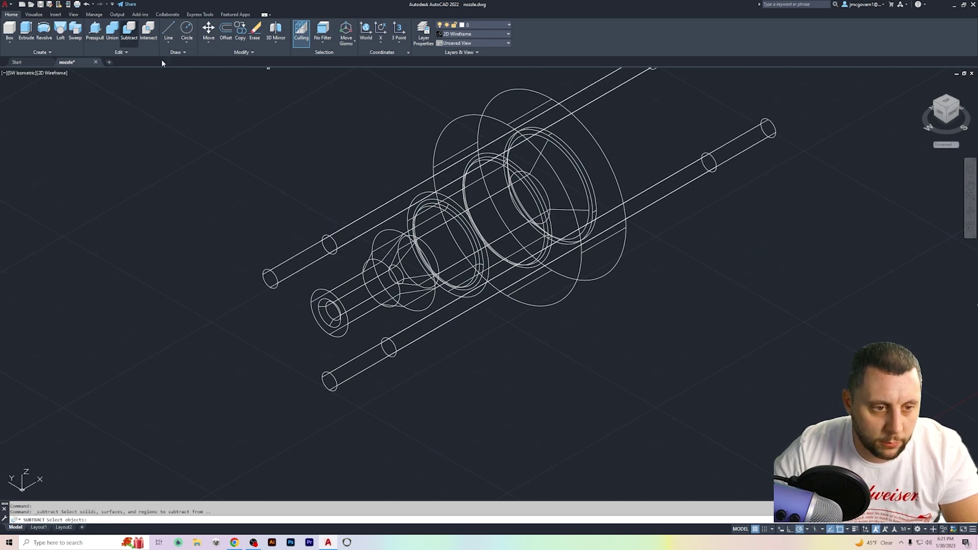
click(477, 115)
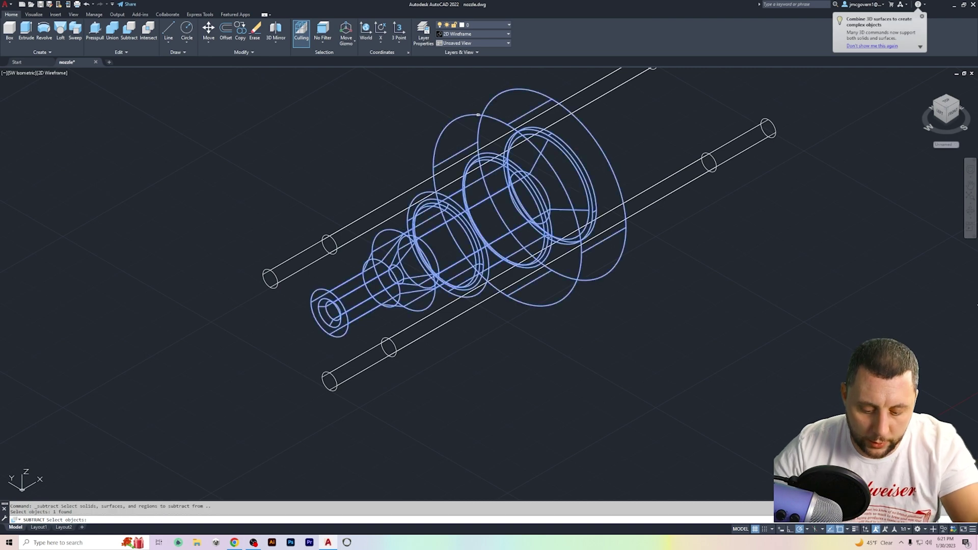
key(Return)
click(330, 241)
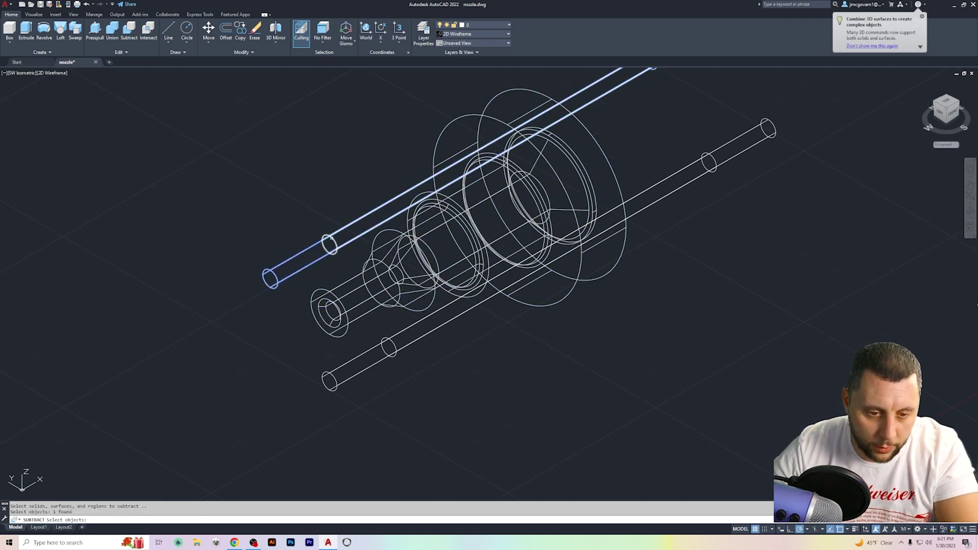
click(332, 239)
click(357, 355)
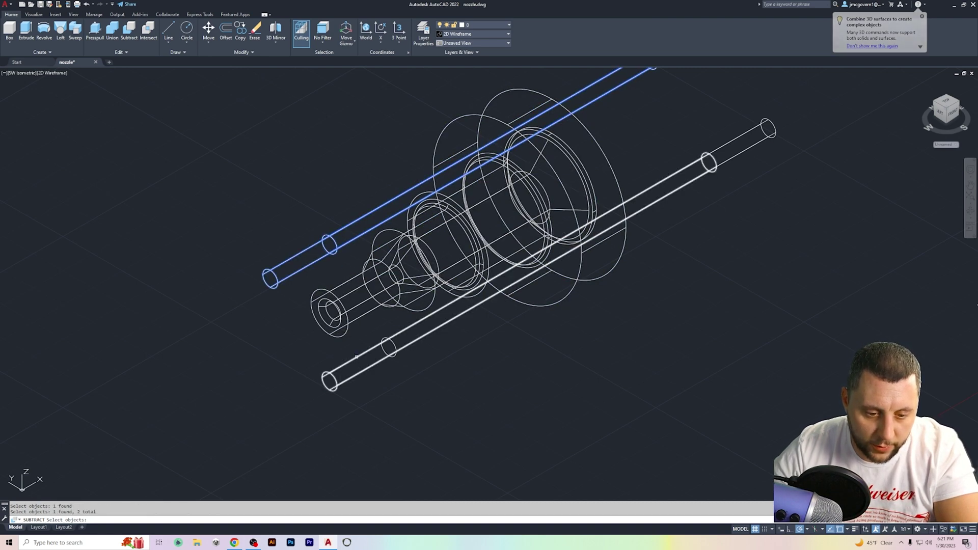
click(741, 145)
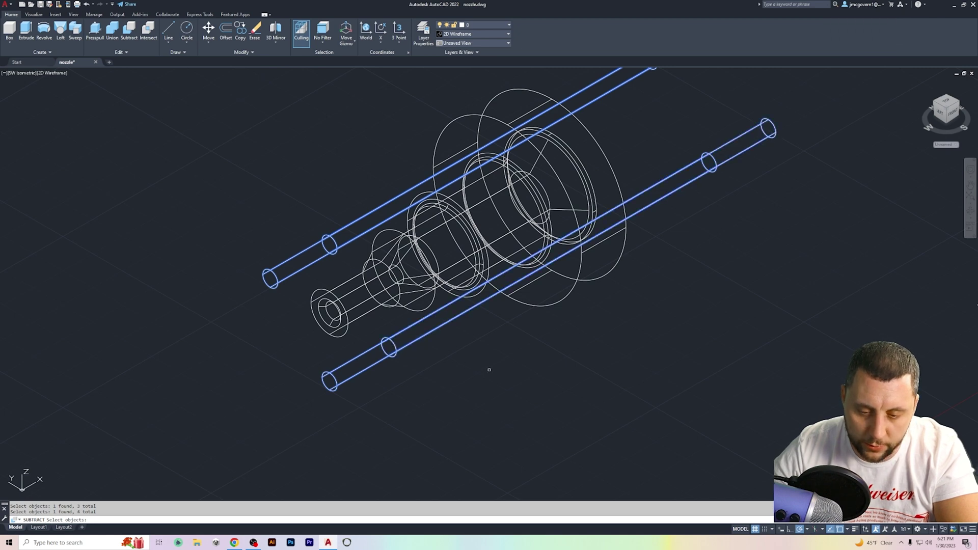
key(Return)
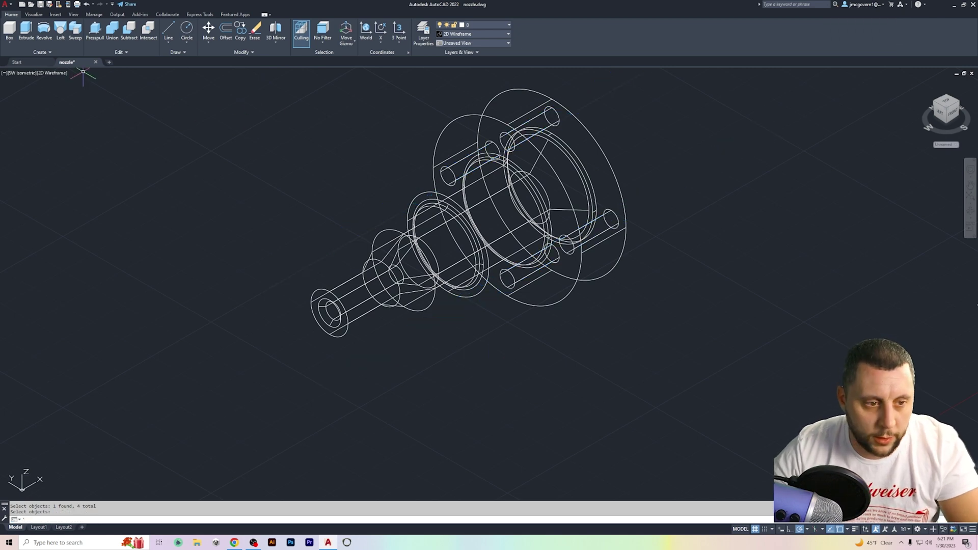
Shade the nozzle in Conceptual style and orbit it to face the drilled flange
click(62, 73)
click(81, 100)
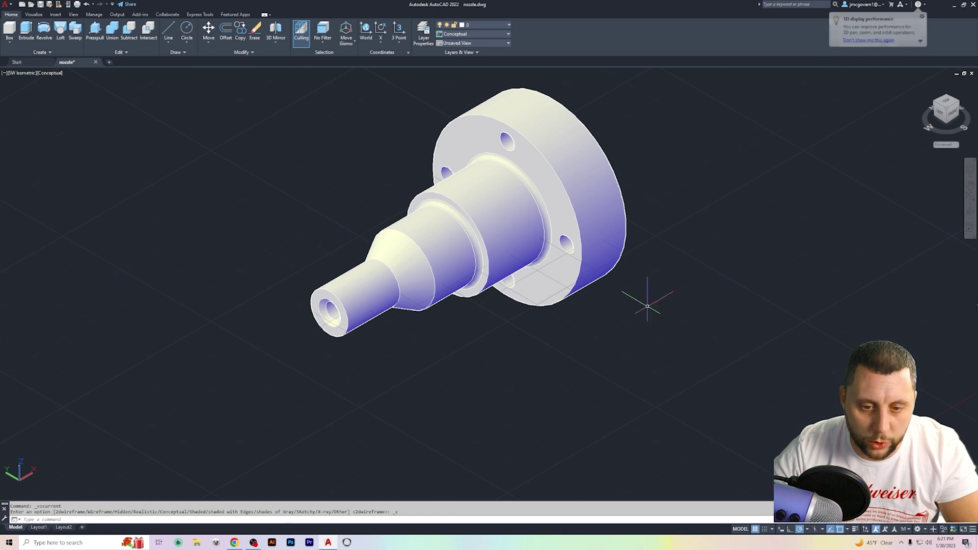
shift+middle_drag(554, 329, 639, 238)
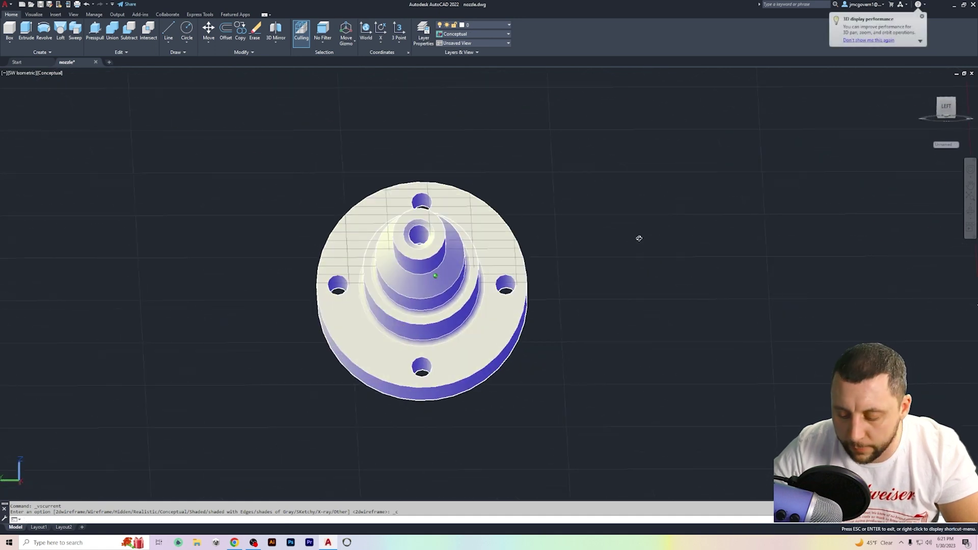